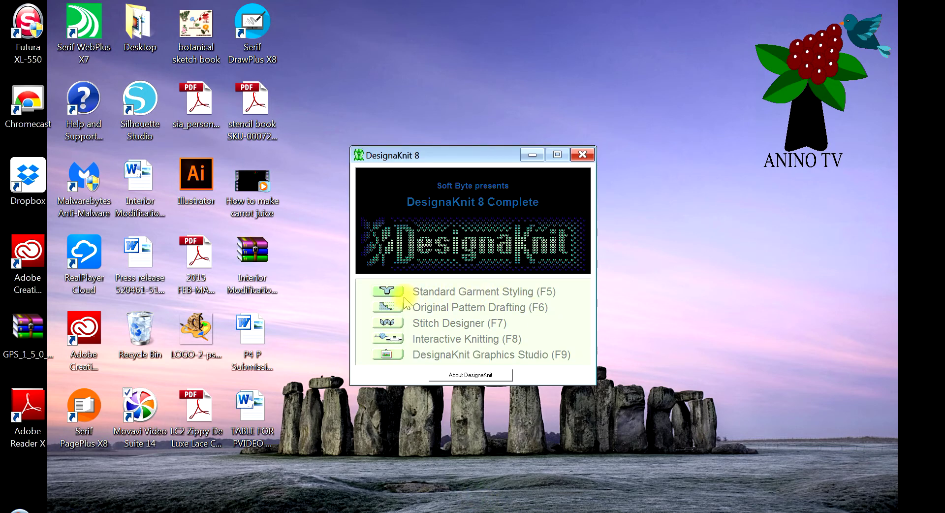
- Launch Standard Garment Styling (F5) from the DesignaKnit 8 launcher to list recent shape files
left_click(399, 292)
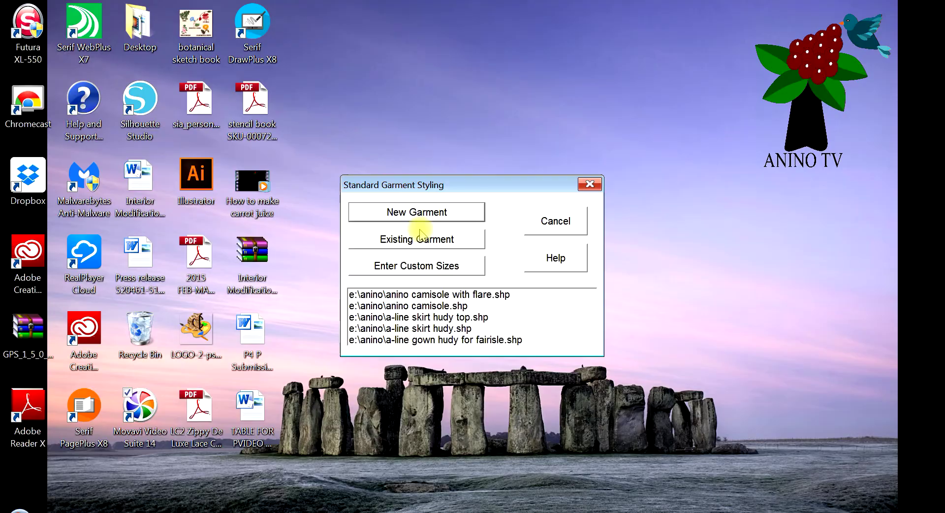
- Create a new adult female straight-sleeve sweater with a straight front neckline
left_click(425, 212)
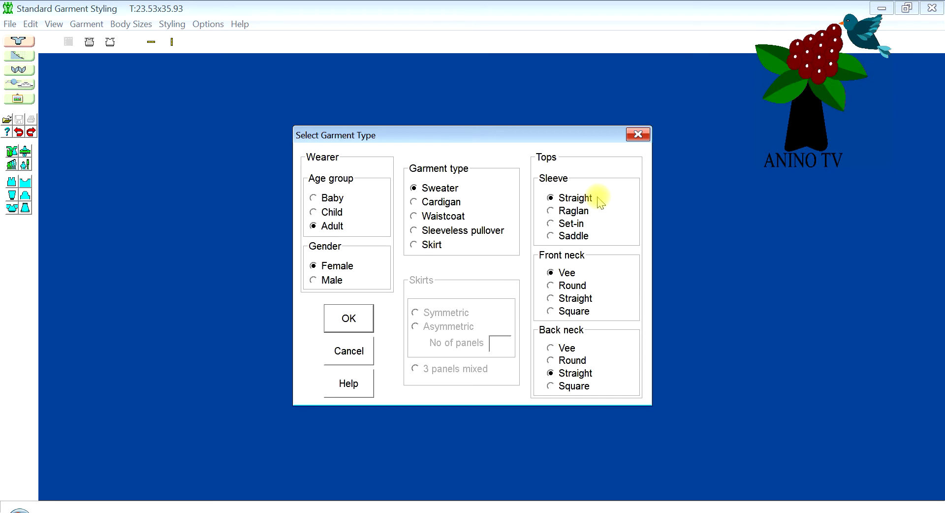
left_click(550, 299)
left_click(362, 317)
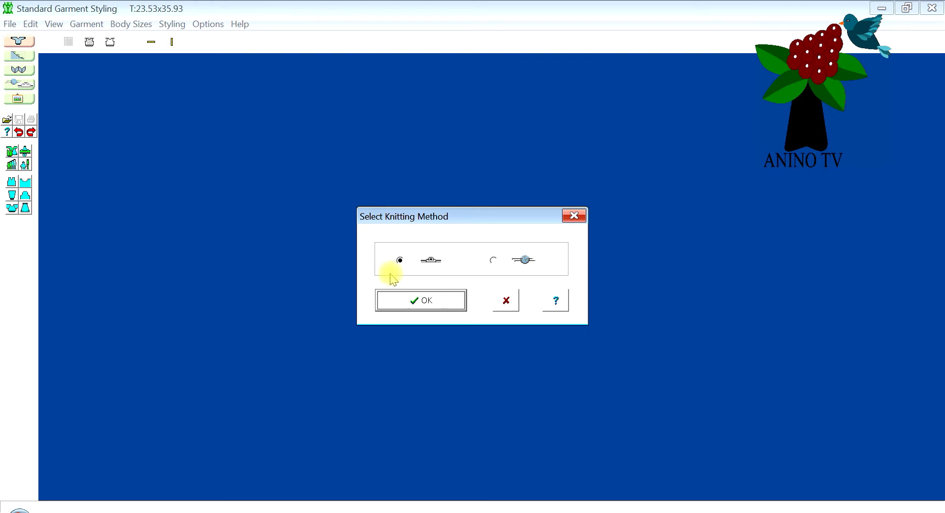
- Keep the first knitting method and select the Silver Reed LK150 machine
left_click(416, 299)
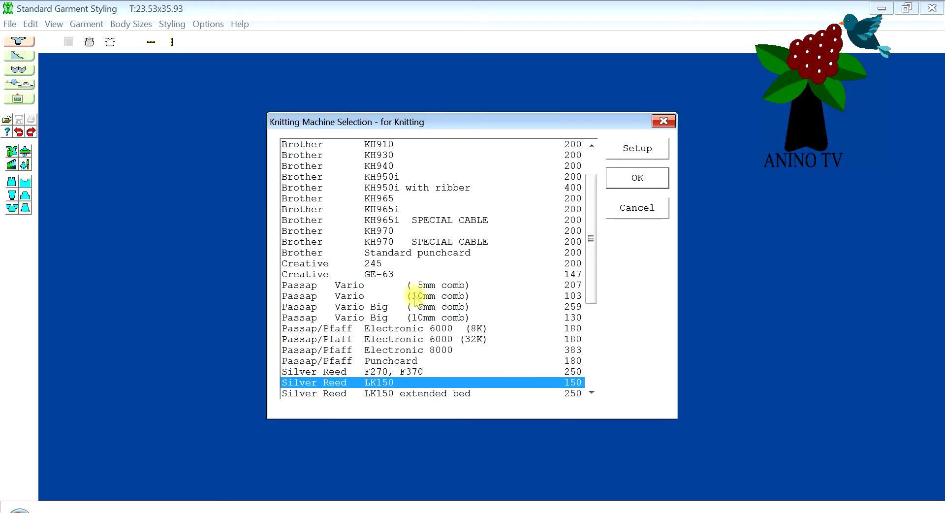
left_click_drag(593, 243, 596, 313)
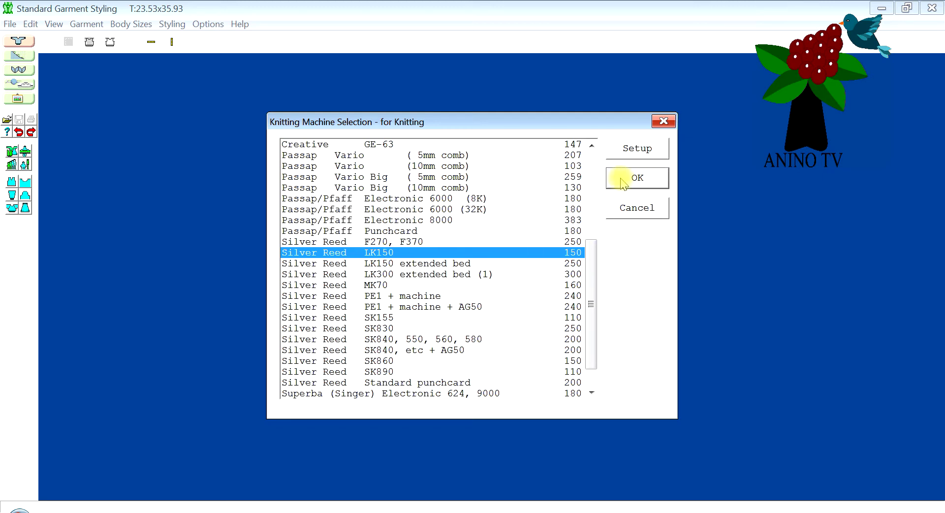
left_click(423, 242)
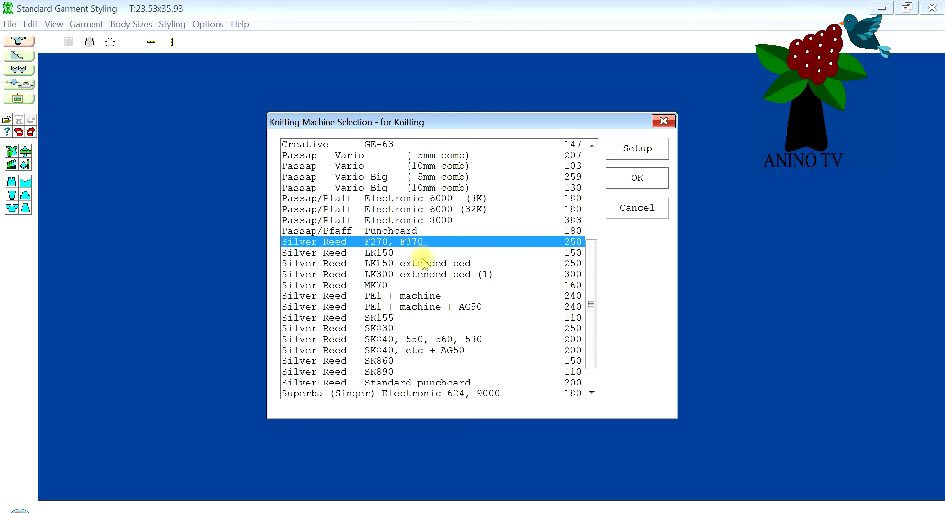
left_click(423, 263)
left_click(422, 253)
left_click(630, 177)
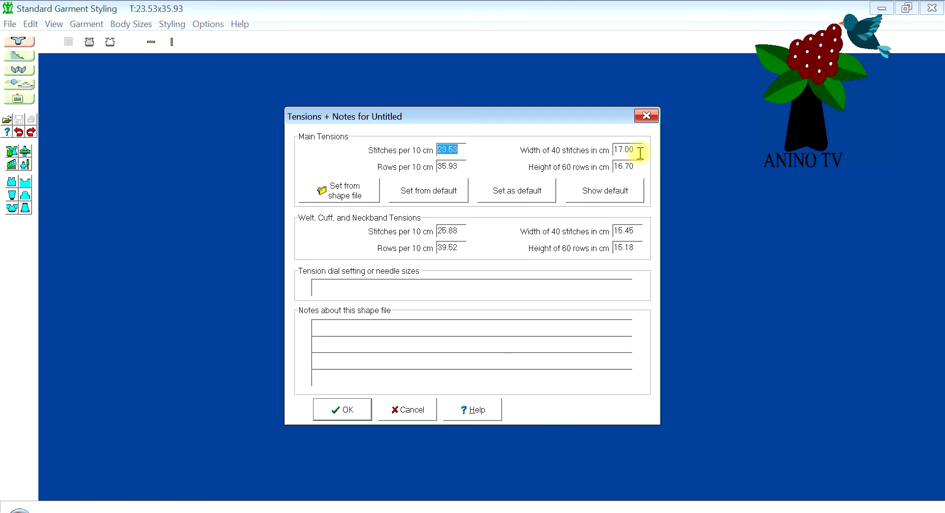
- Set the main tension to 19.00 cm per 40 stitches and 13.70 cm per 60 rows
left_click_drag(640, 153, 616, 142)
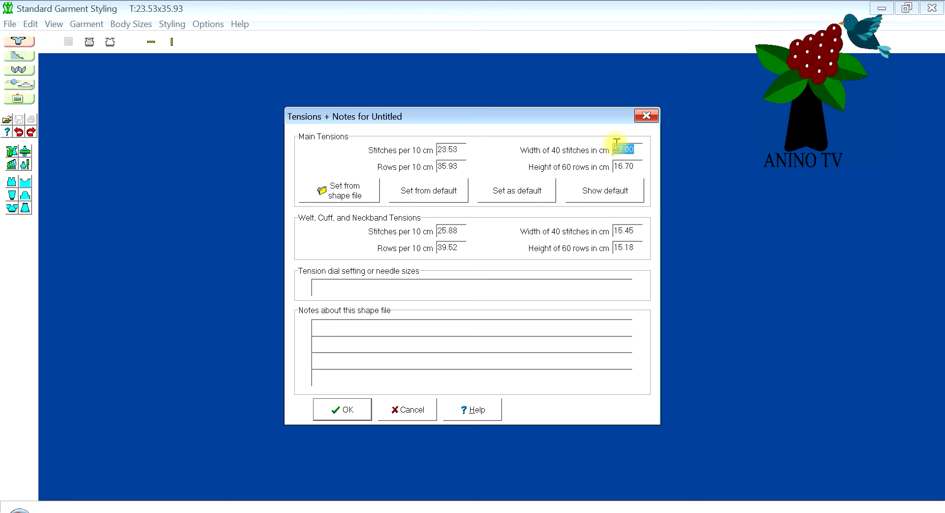
type("1")
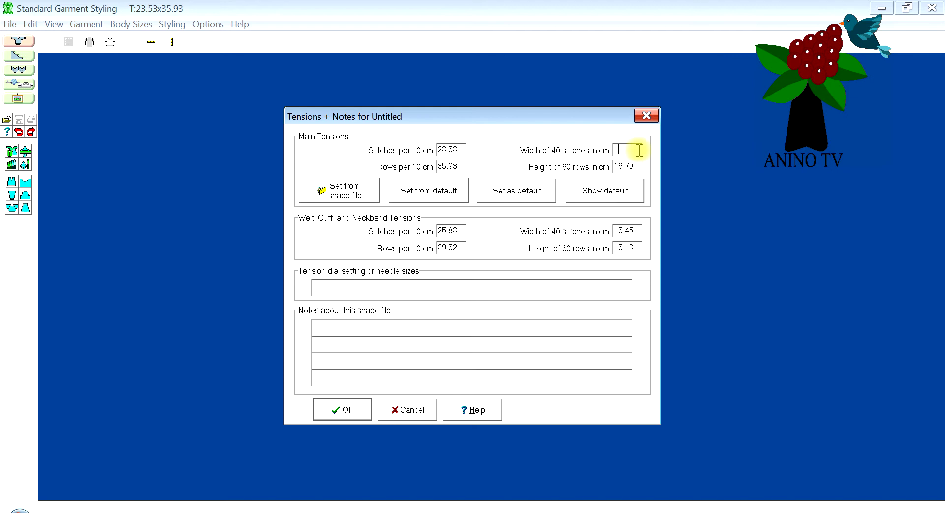
type("9")
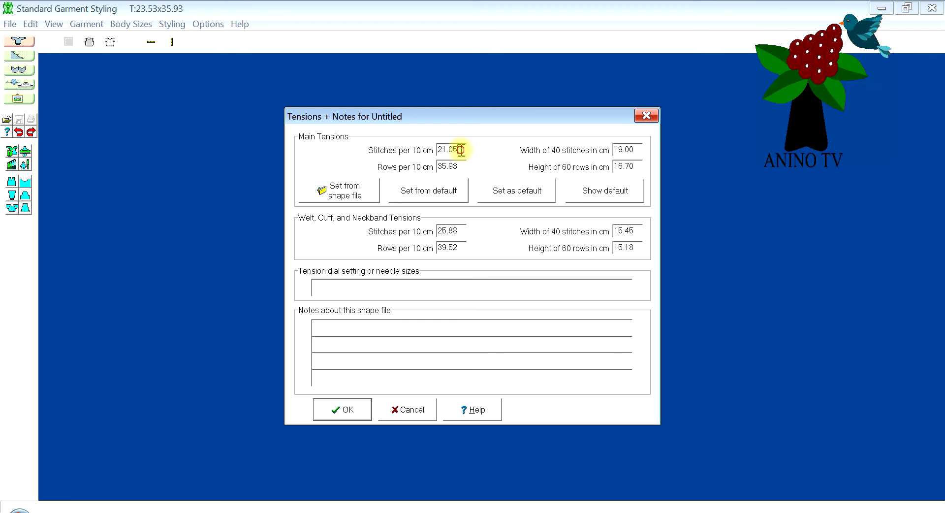
left_click_drag(460, 150, 437, 155)
left_click_drag(641, 166, 618, 168)
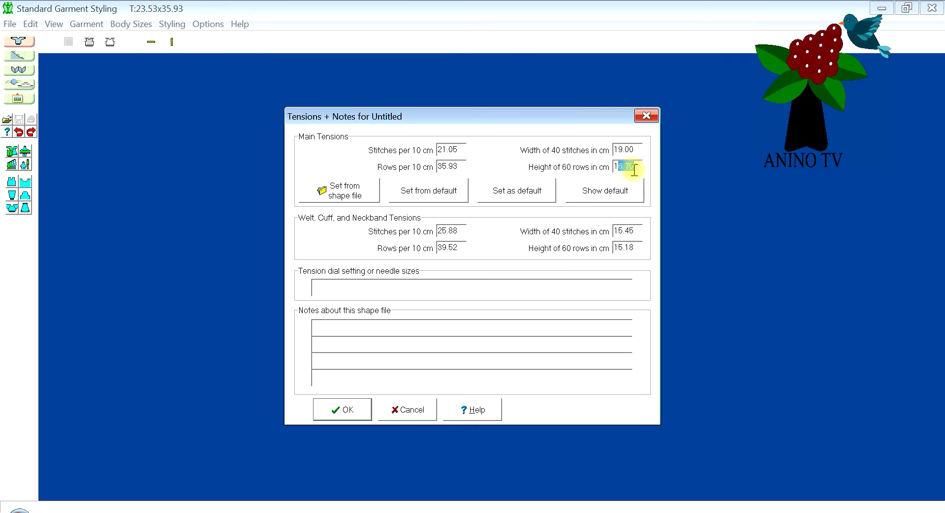
type("3.70")
left_click(634, 230)
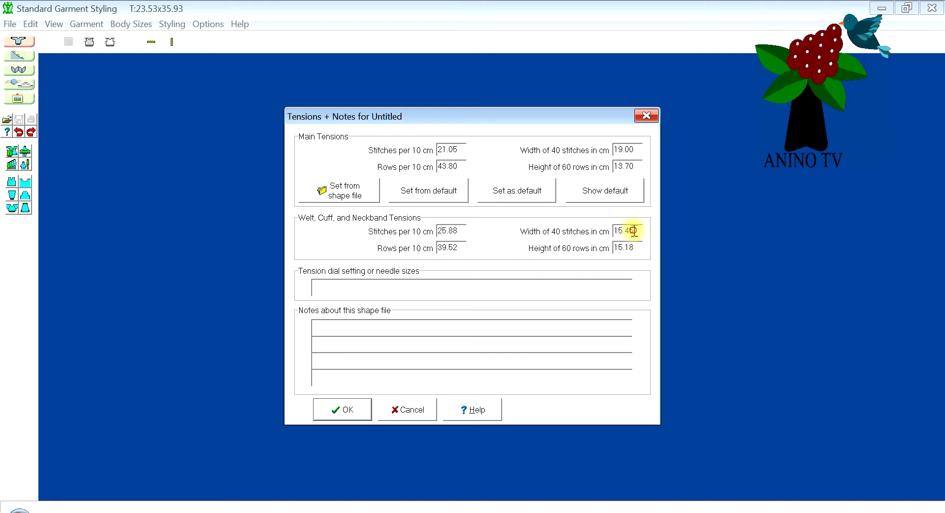
- Give the welt tension the same 19.00 cm width and 13.70 cm height
left_click_drag(634, 230, 611, 231)
type("1")
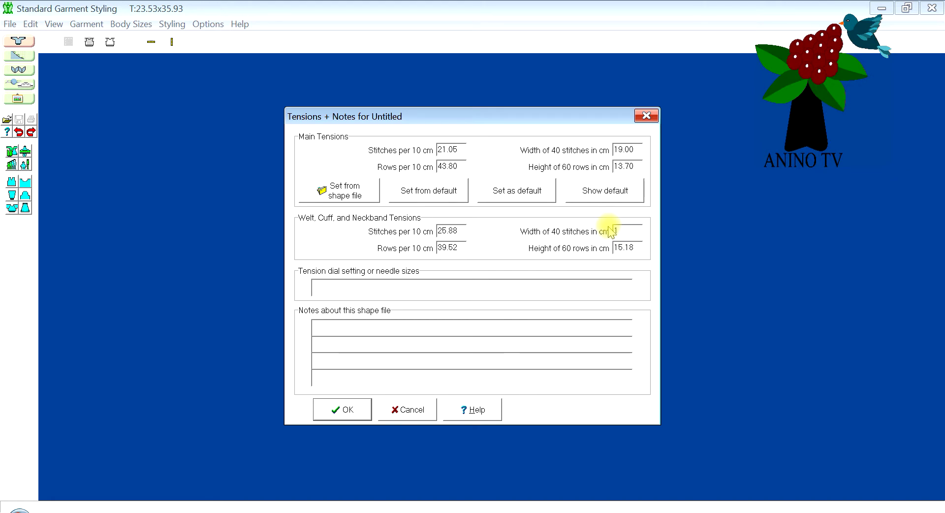
type("9.00")
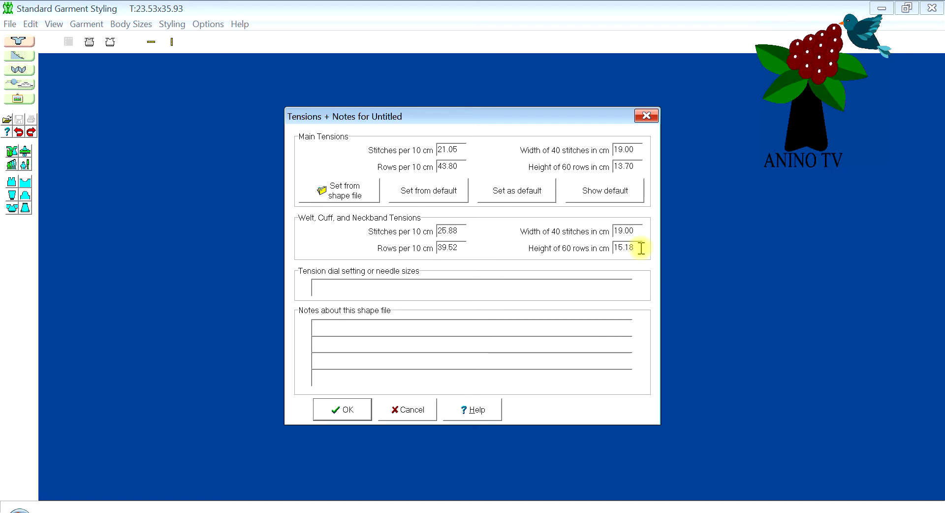
left_click_drag(641, 249, 602, 250)
type("1")
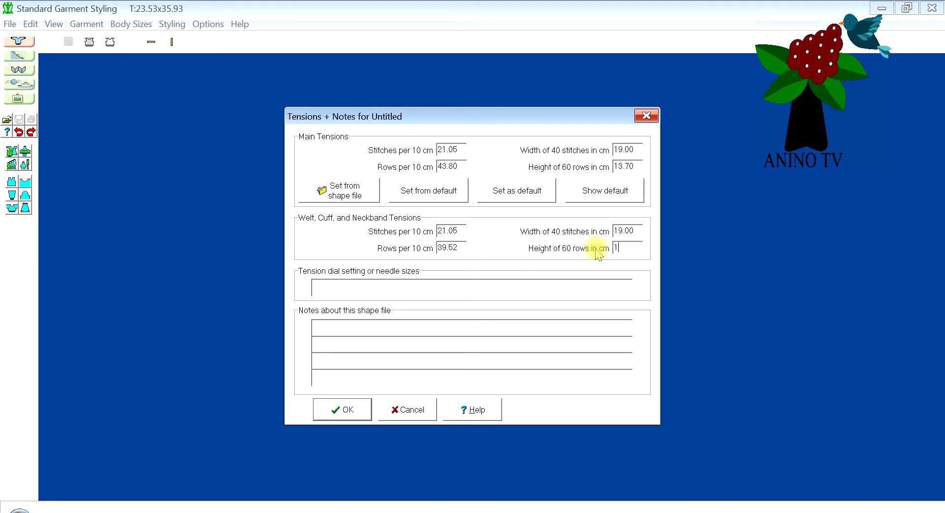
type("3.7")
left_click(634, 229)
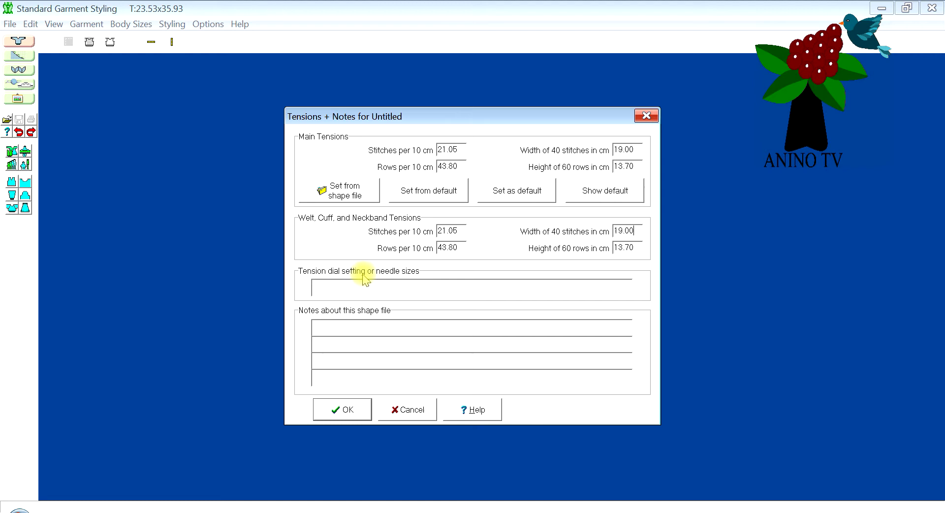
- Record the tension dial as 'st dial 4, auto ten 3, tuck stitch' and the yarn as '100% acrylic DK yarn'
left_click(400, 287)
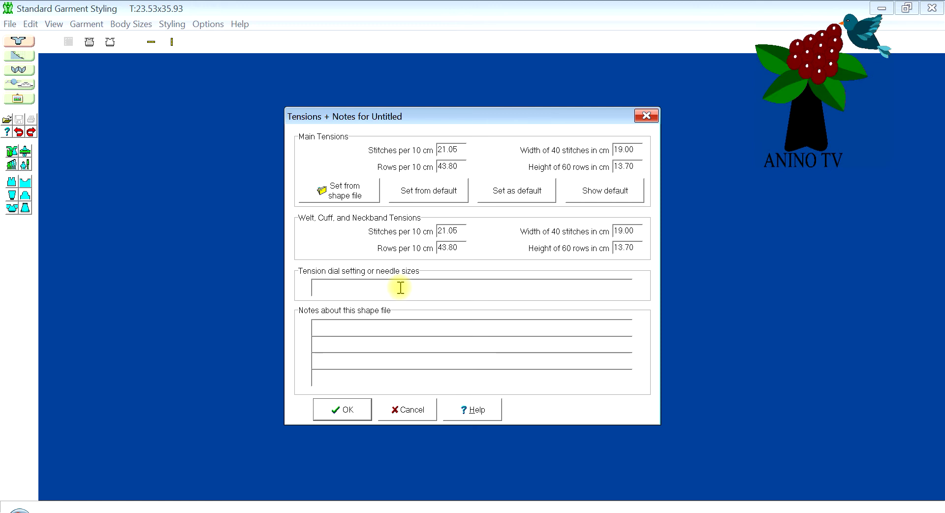
type("st dial 4")
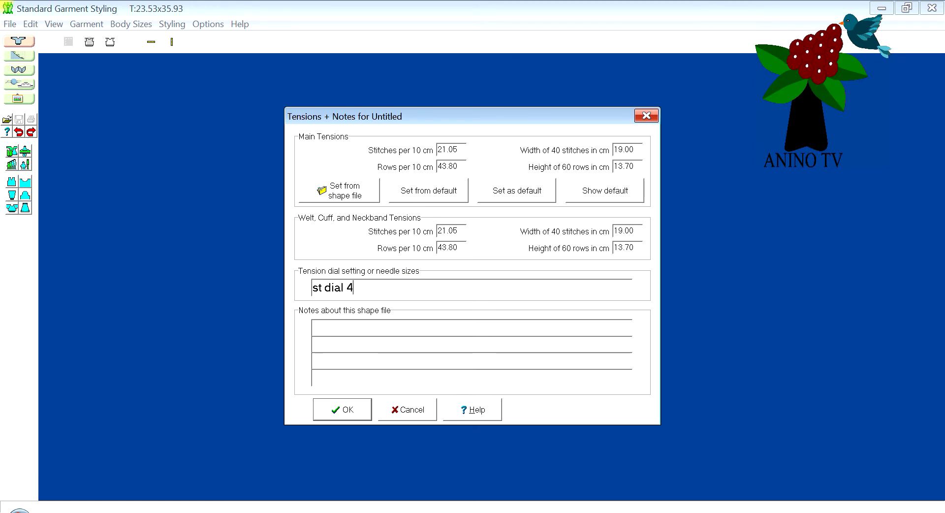
type(", aut")
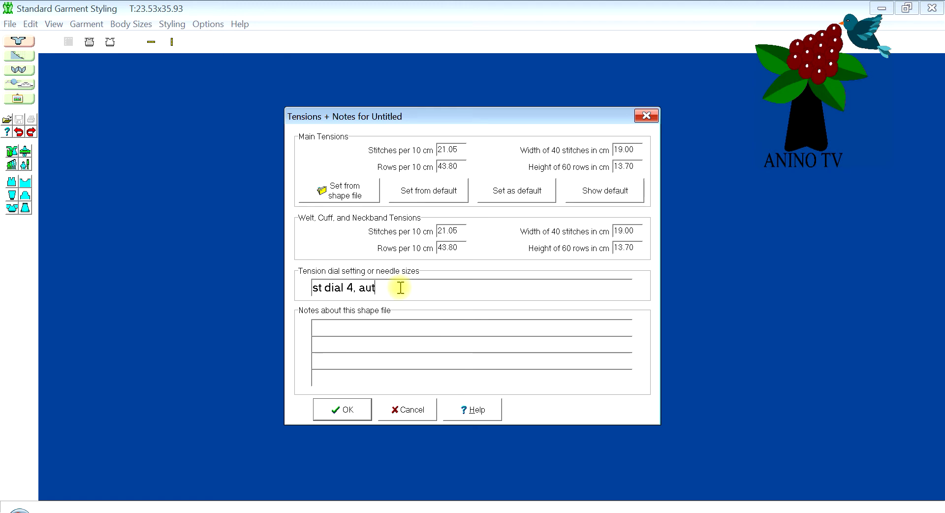
type("o ten 3")
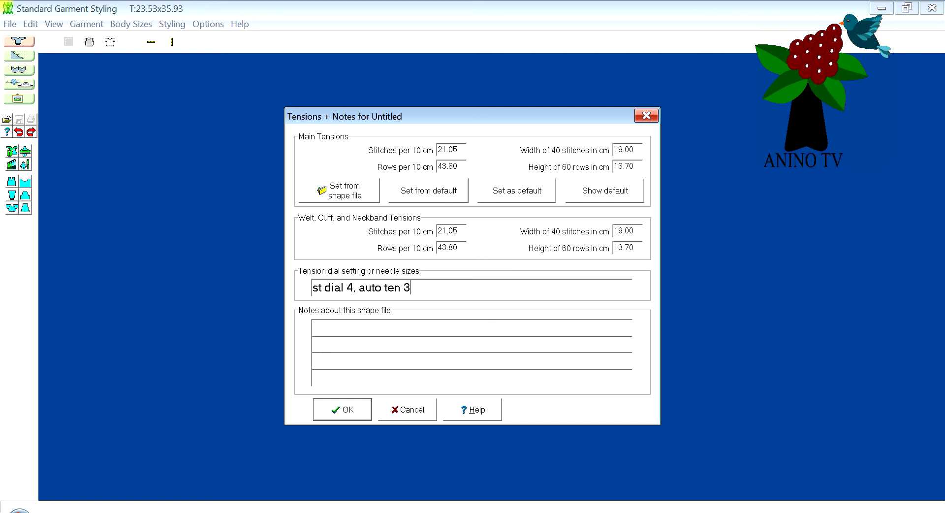
type(", ")
type("tuc")
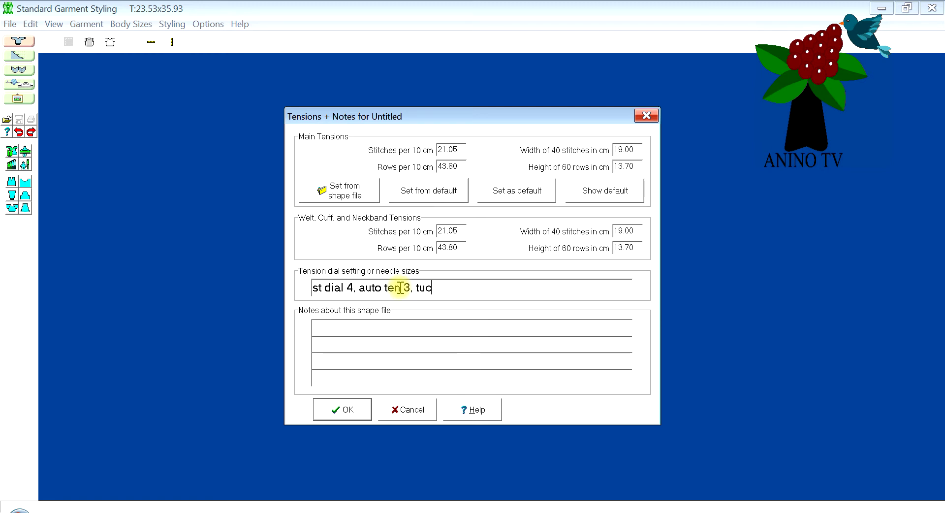
type("k stitch")
left_click(370, 324)
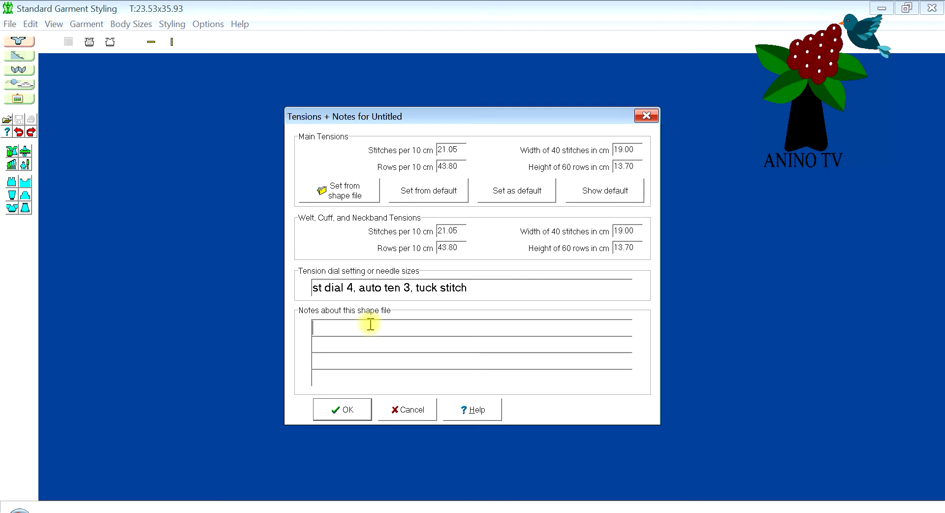
type("100% acrylic")
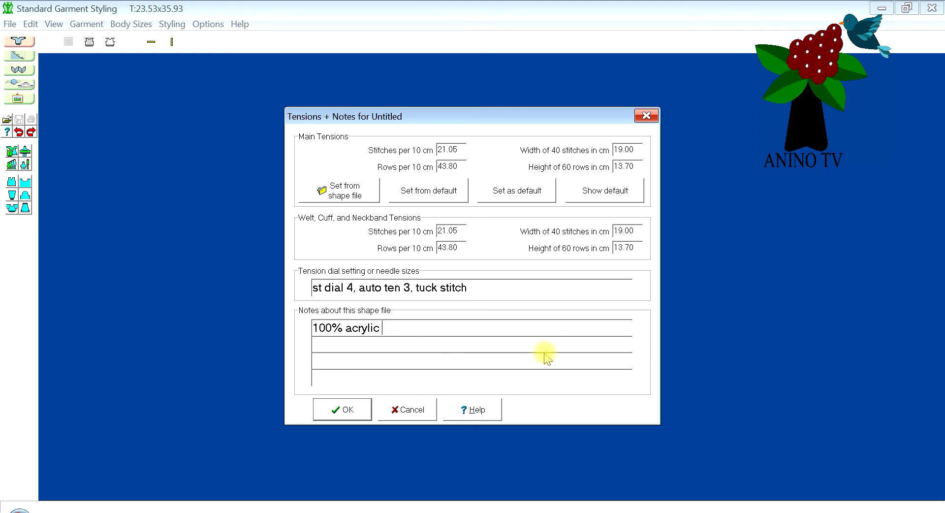
type("DK yarn")
left_click(341, 410)
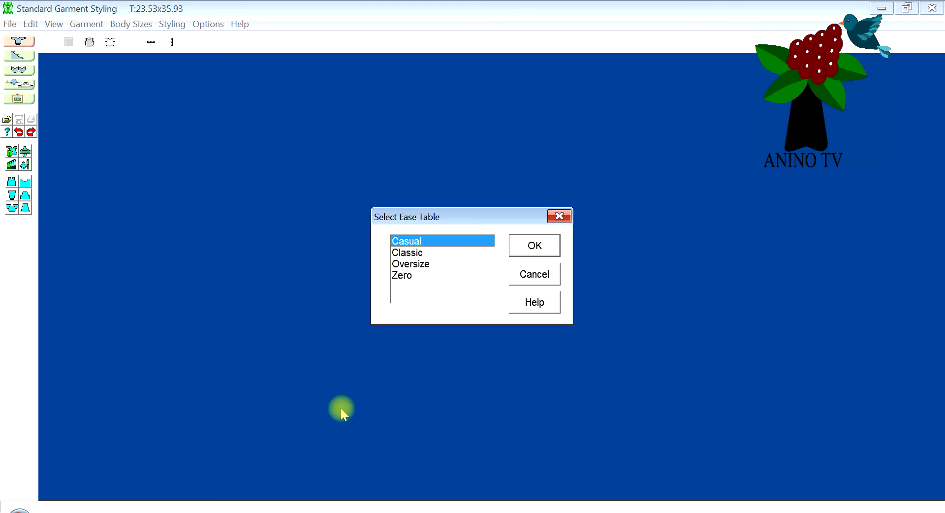
- Choose the Classic ease table and the standard bust 87 (34") size
left_click(407, 253)
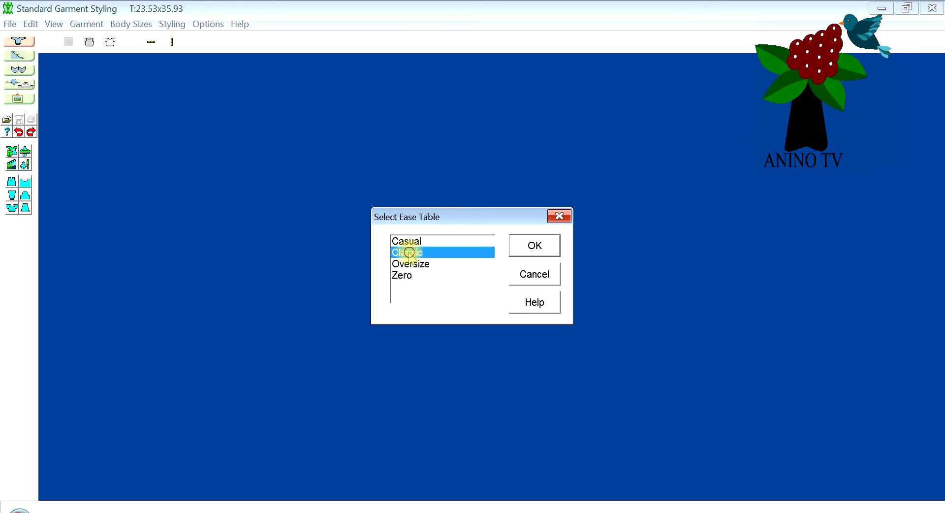
left_click(524, 247)
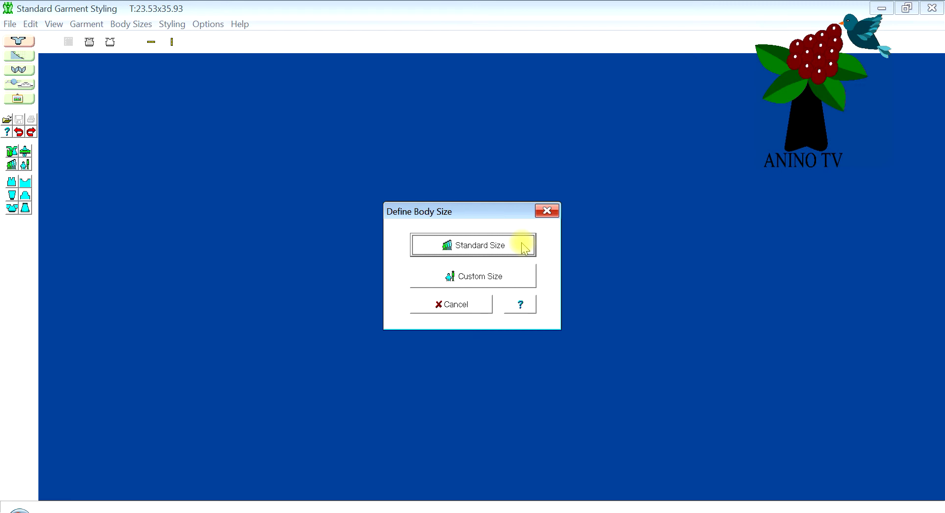
left_click(489, 251)
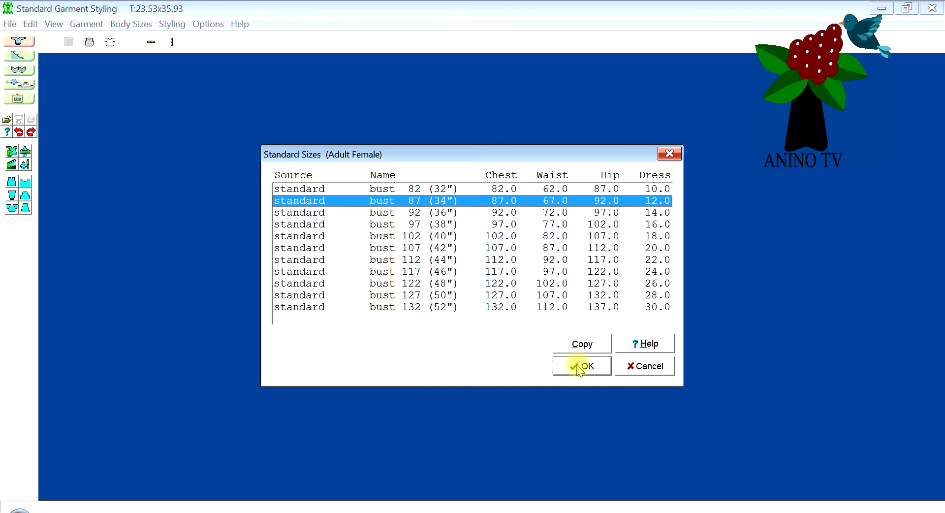
left_click(574, 365)
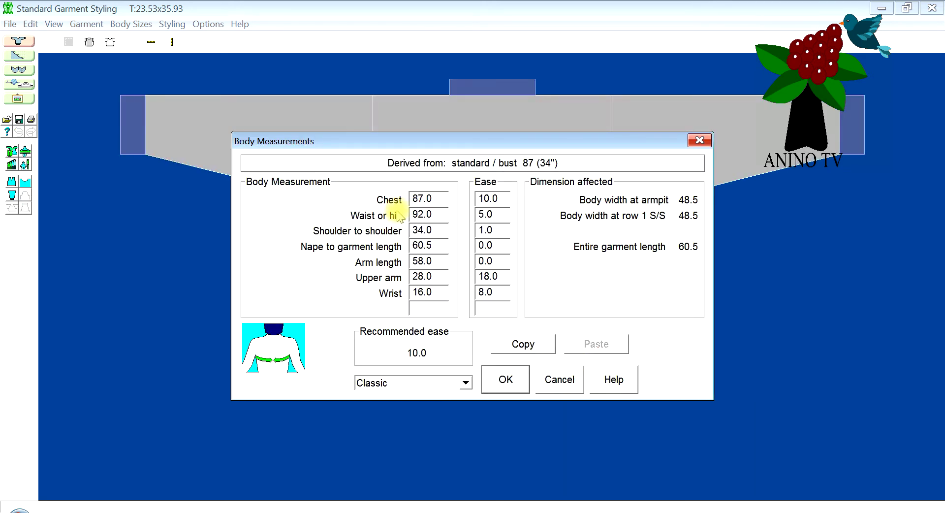
- Replace the 60.5 nape-to-garment length with 46 and confirm the body measurements
left_click_drag(416, 140, 800, 340)
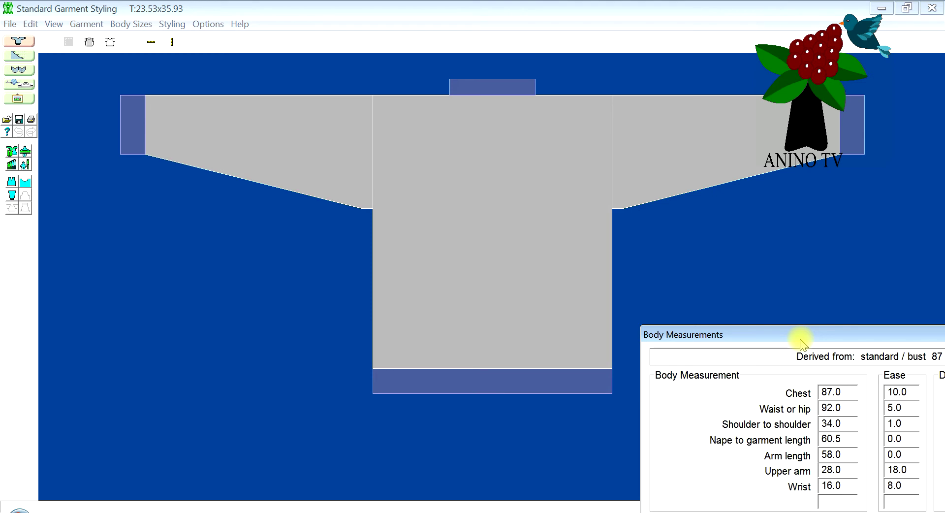
left_click_drag(801, 339, 384, 126)
left_click(409, 226)
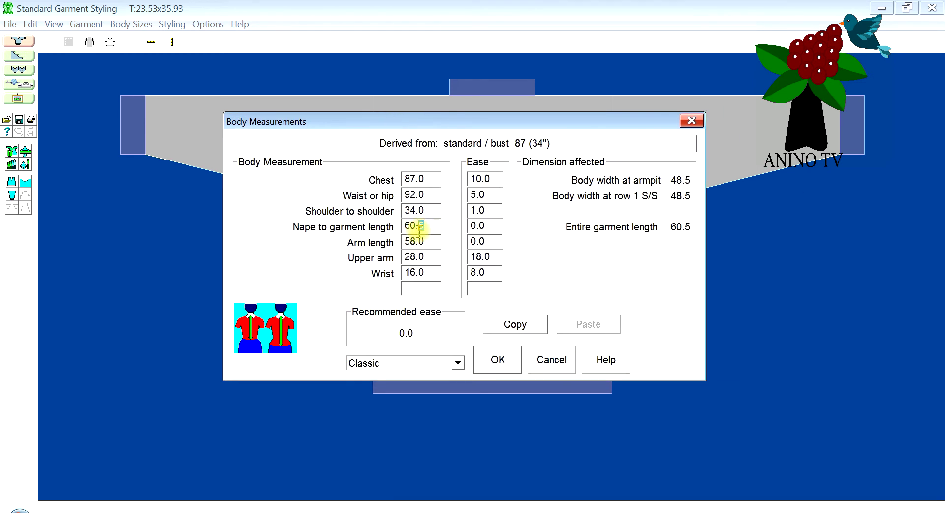
double_click(409, 227)
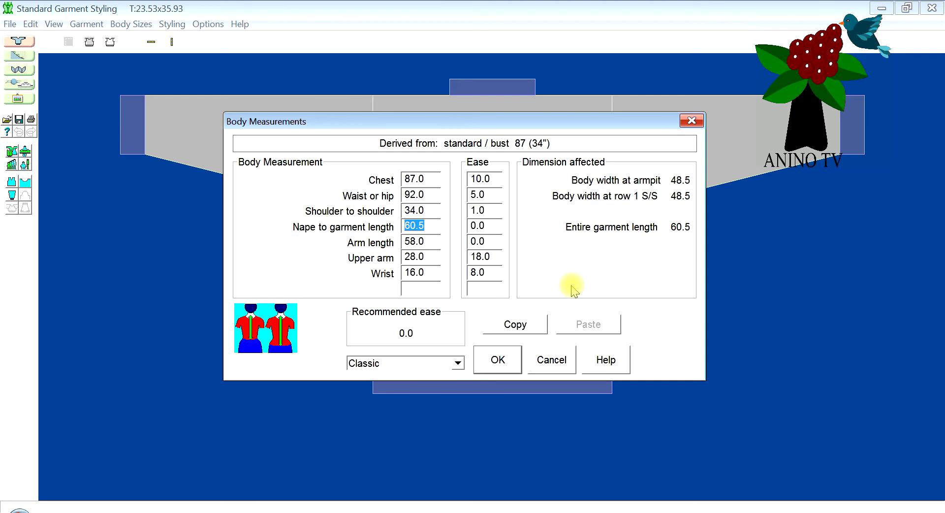
type("46")
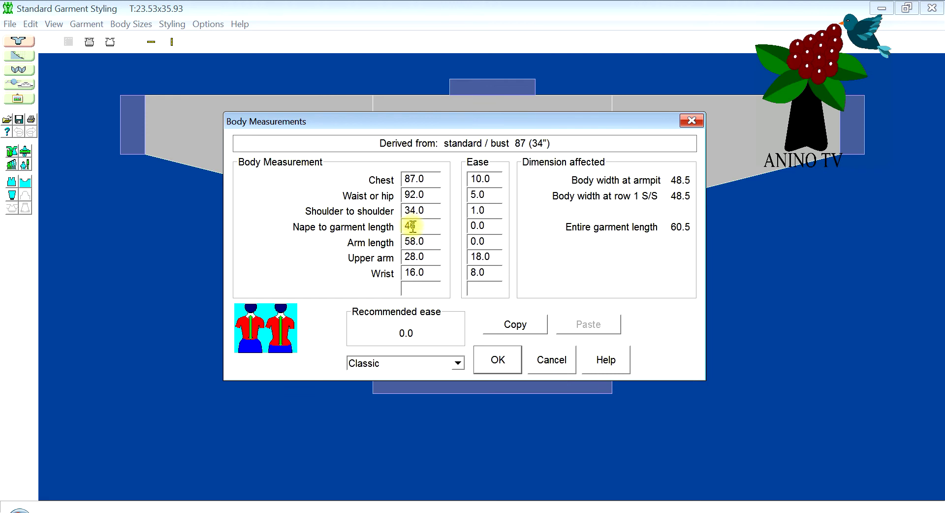
left_click(493, 359)
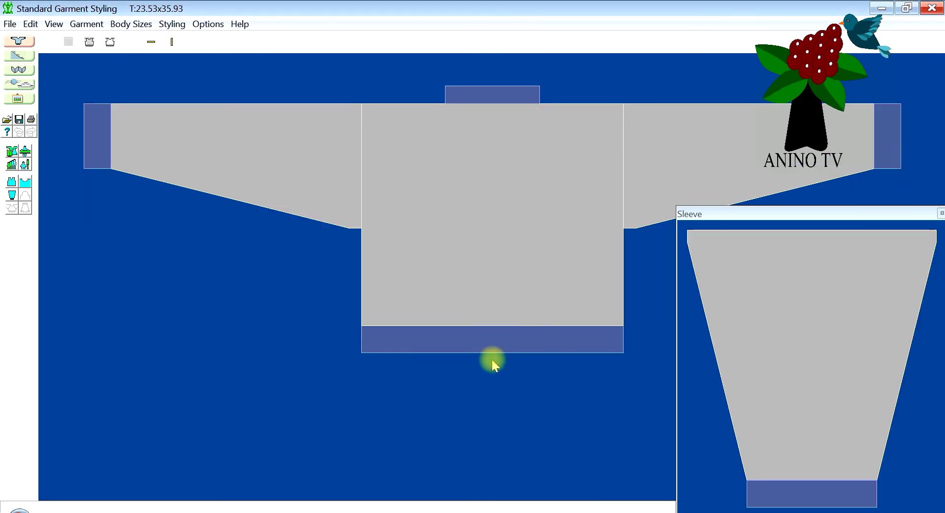
- Set the neckband to 0 in neck styling and apply it to the garment
left_click(28, 189)
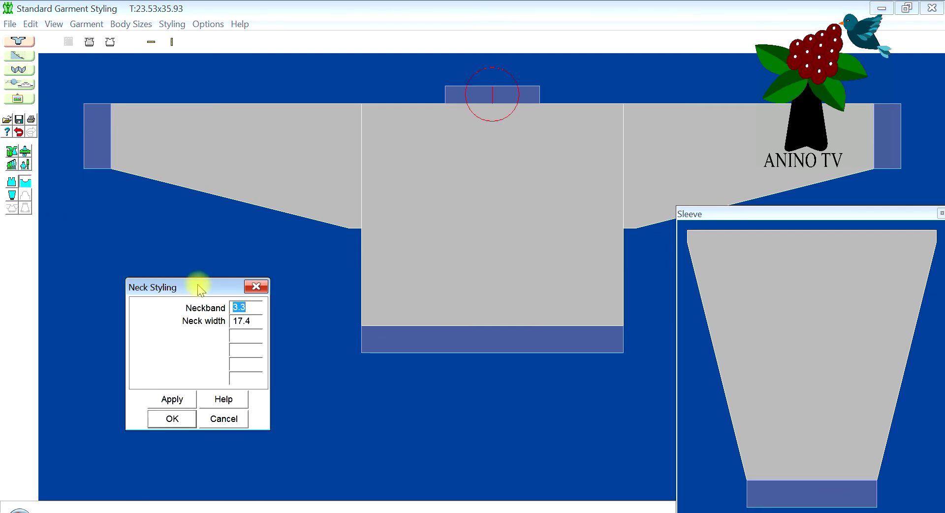
left_click_drag(198, 284, 222, 264)
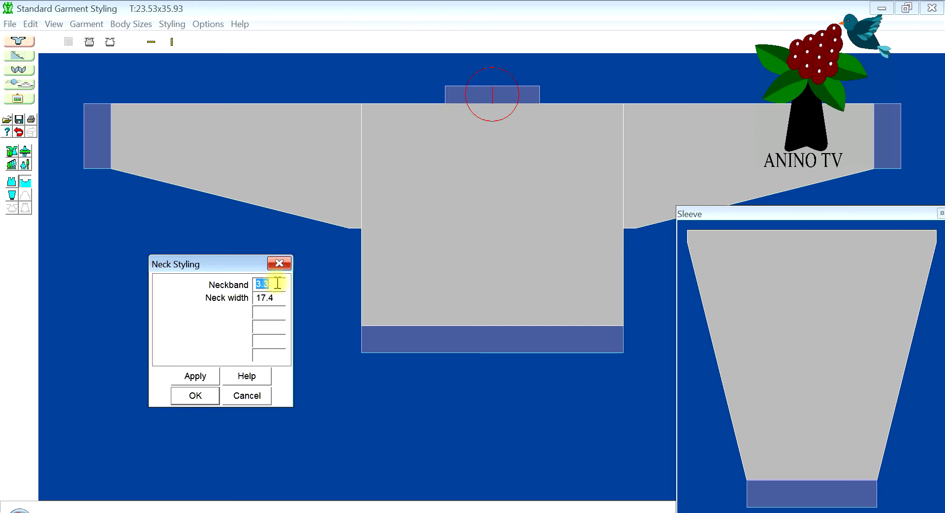
type("0")
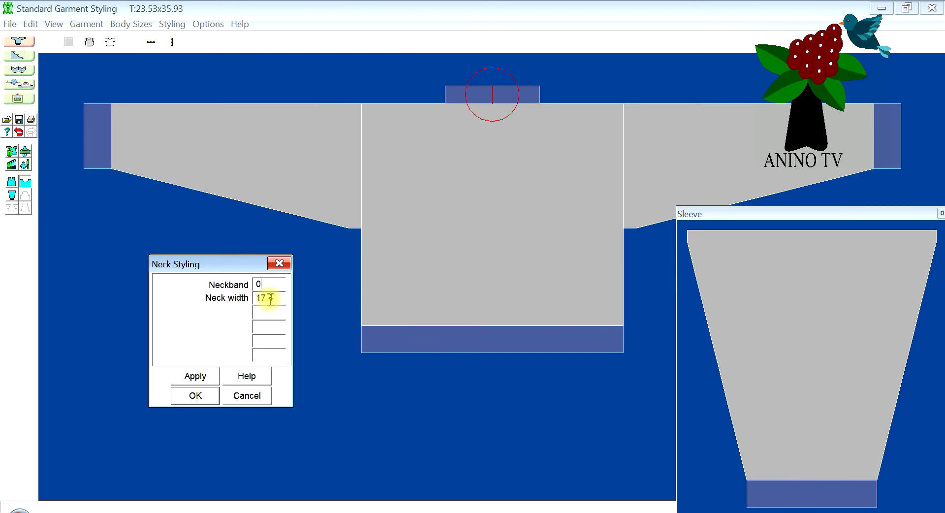
left_click(202, 376)
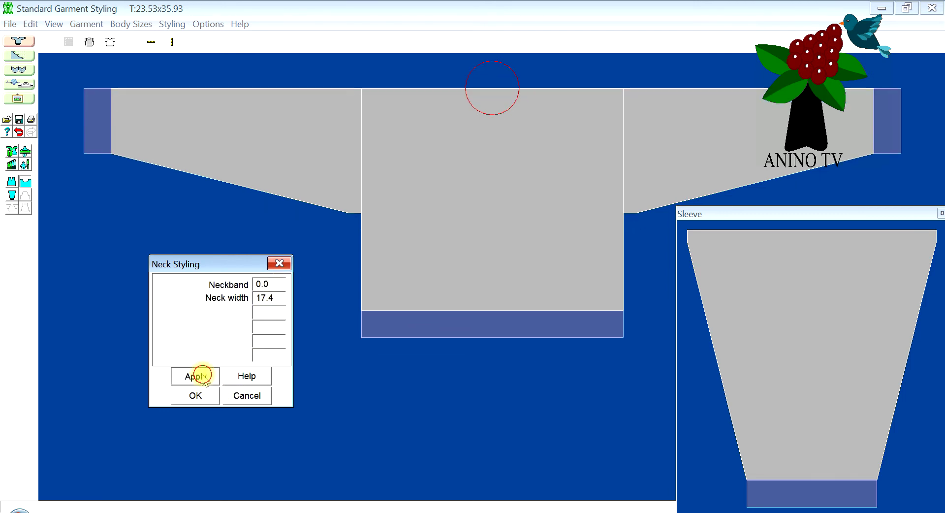
left_click(195, 395)
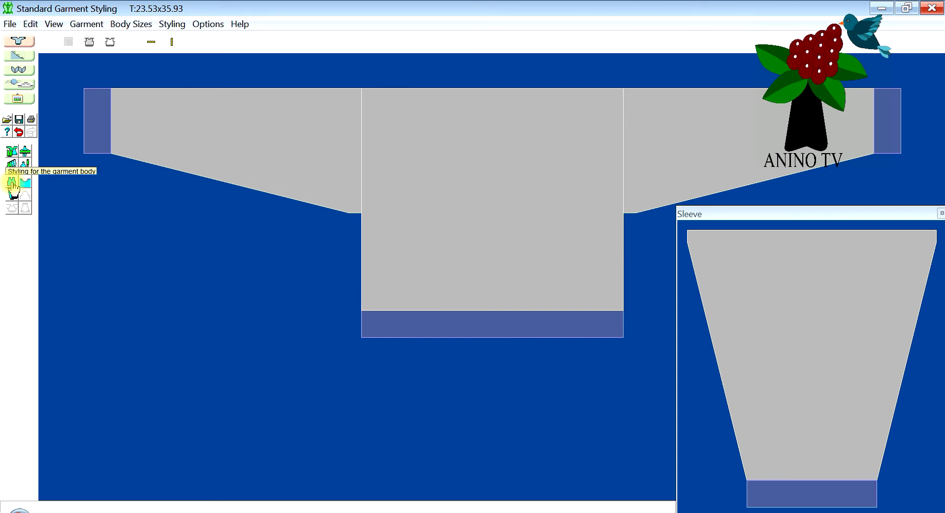
- Set the body welt to 0 in Body Styling
left_click(12, 186)
left_click_drag(197, 285, 266, 254)
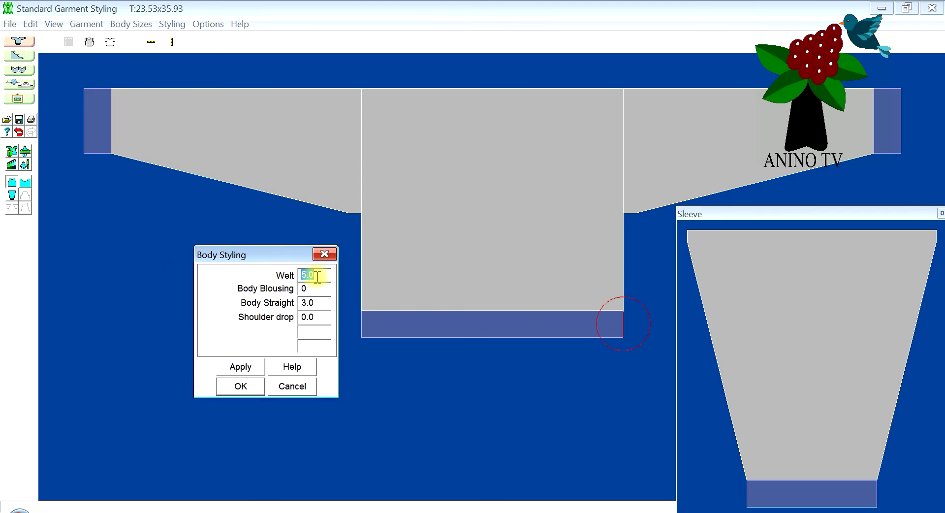
type("0")
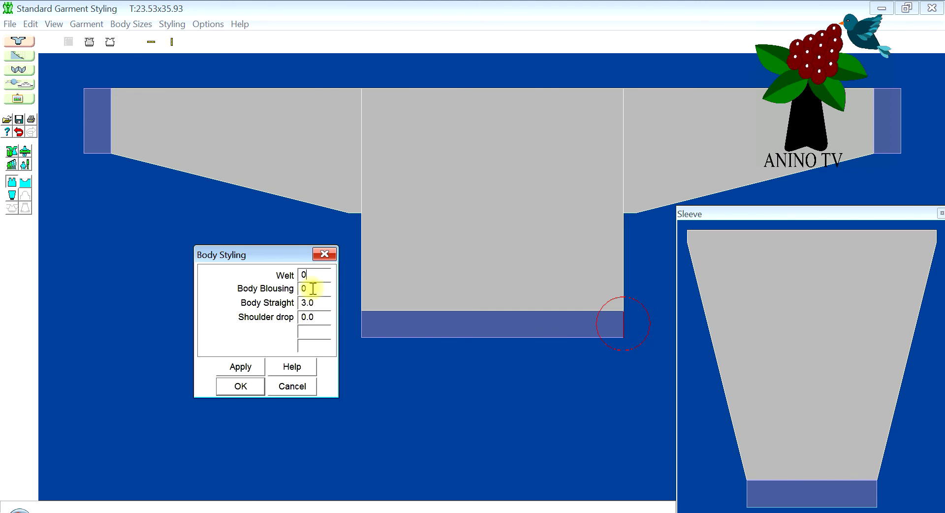
left_click(313, 289)
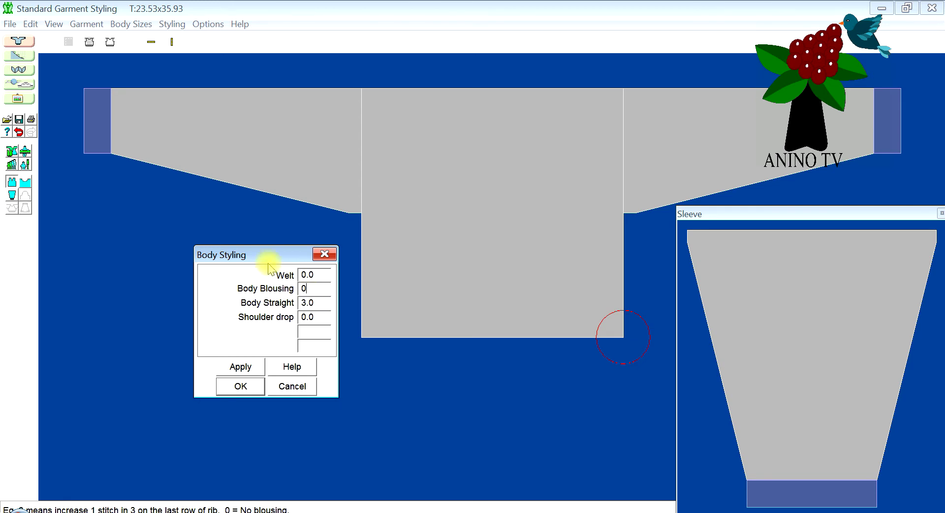
- Enter a body blousing of 9, removing the stray leading zero
left_click_drag(268, 255, 230, 269)
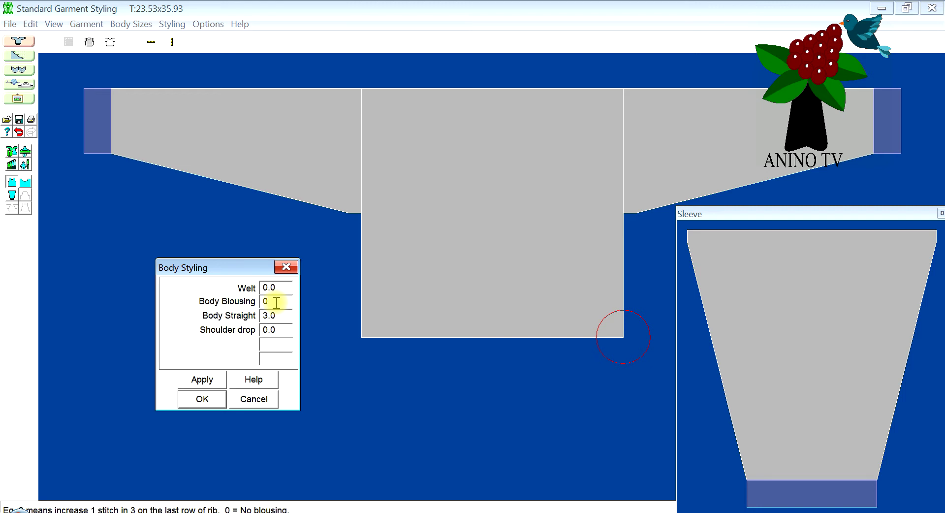
type("9")
left_click(262, 302)
key("Delete")
left_click(278, 289)
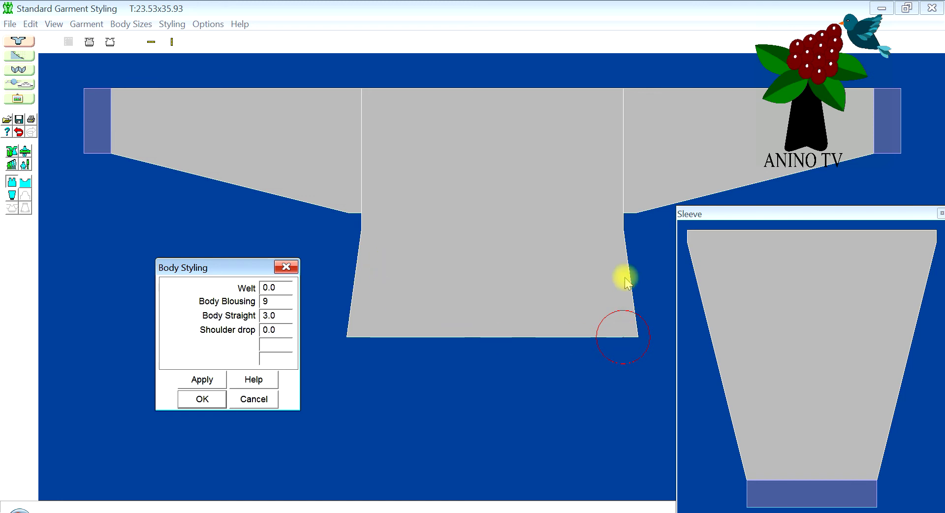
double_click(260, 301)
type("0")
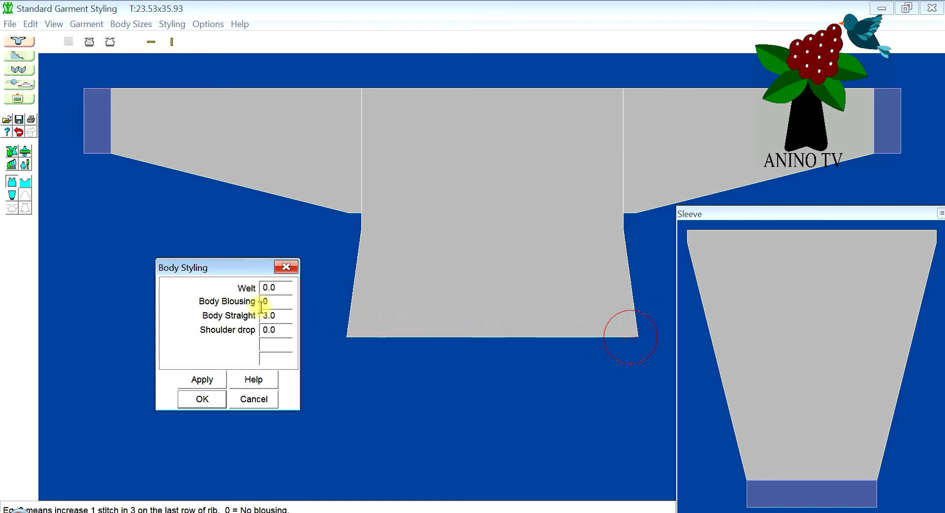
left_click(289, 288)
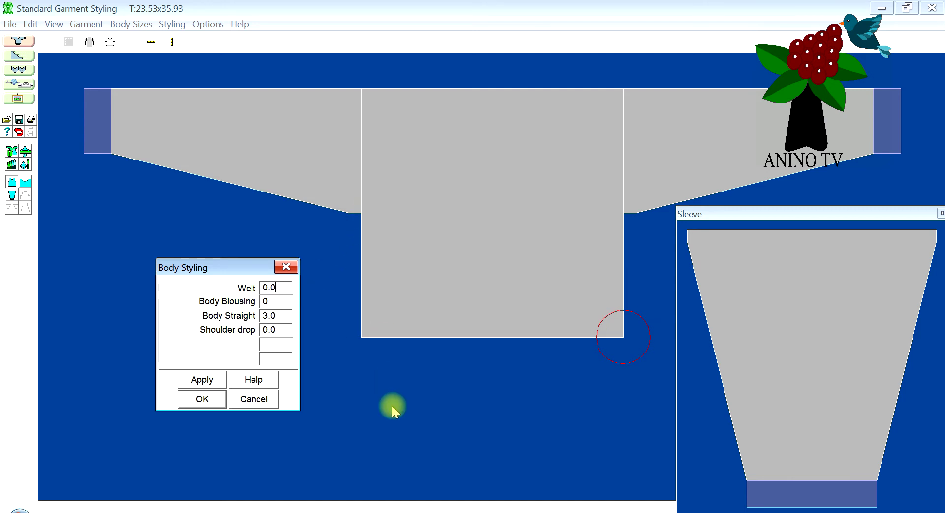
double_click(266, 301)
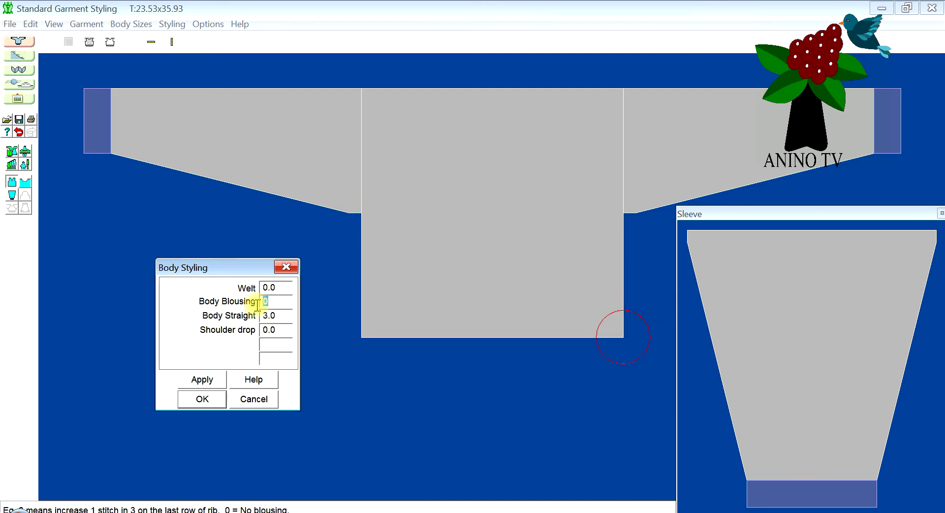
type("9")
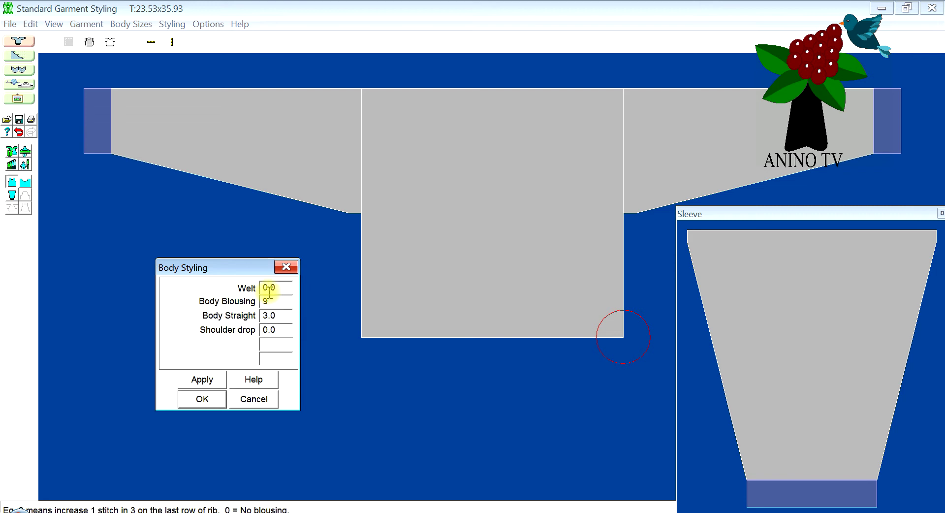
left_click(269, 291)
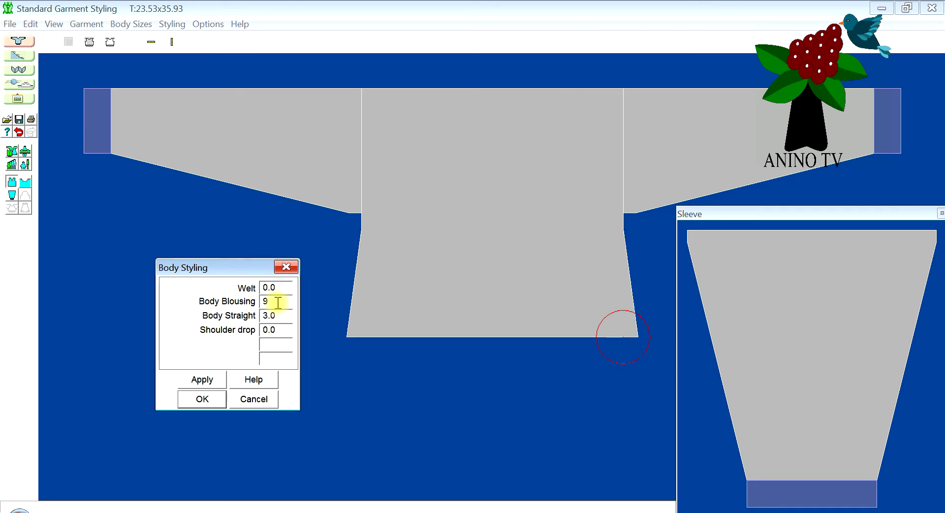
left_click_drag(278, 303, 262, 302)
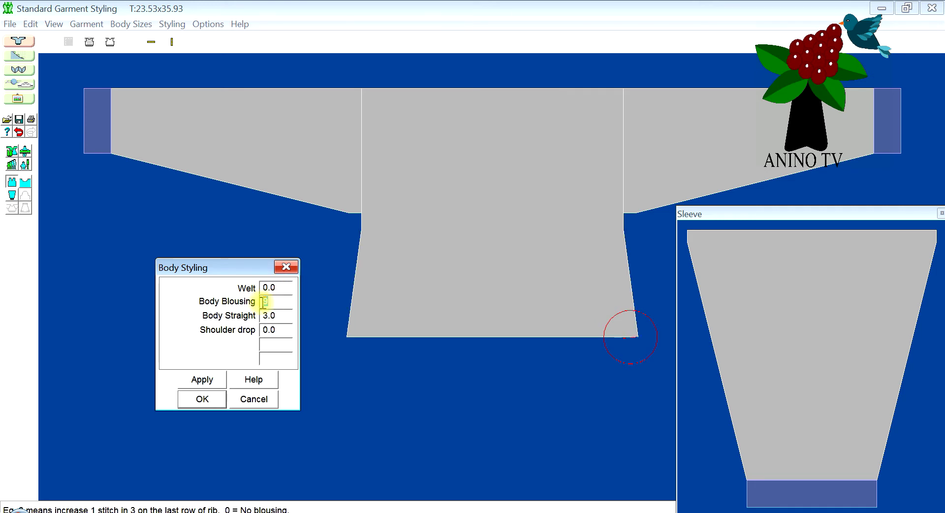
type("1")
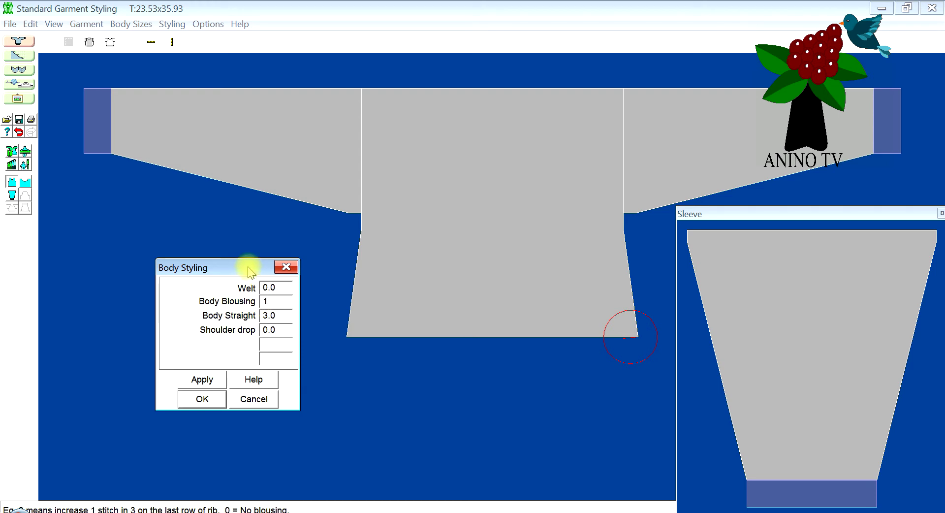
left_click_drag(246, 266, 146, 276)
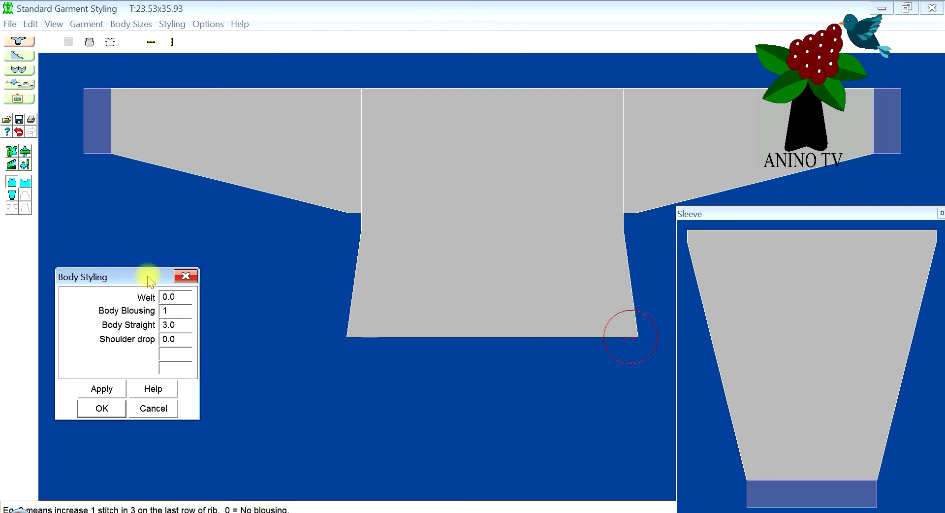
left_click(176, 294)
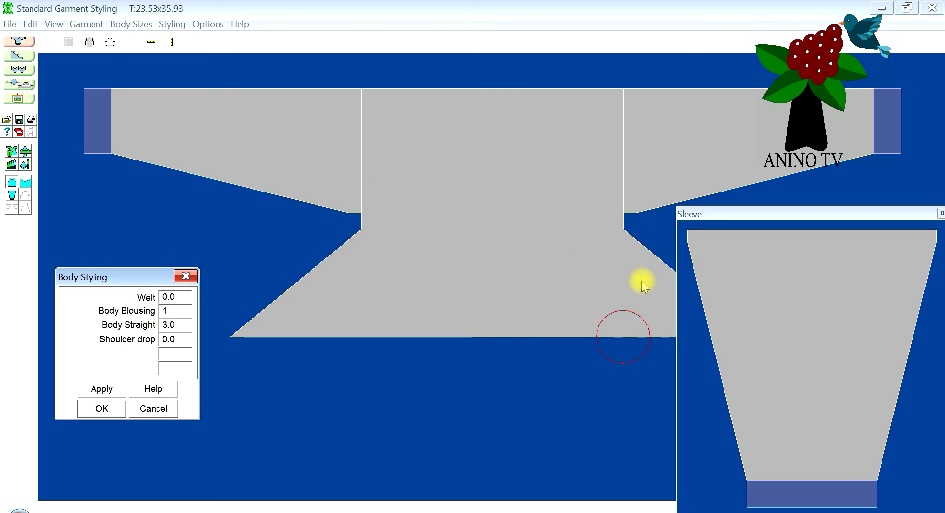
left_click(176, 311)
left_click_drag(130, 279, 158, 288)
double_click(195, 320)
type("9")
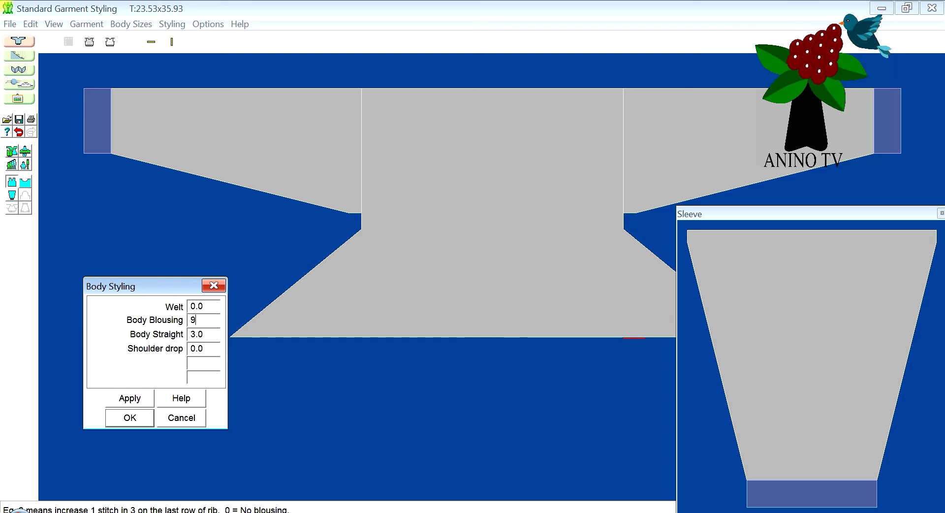
left_click(197, 306)
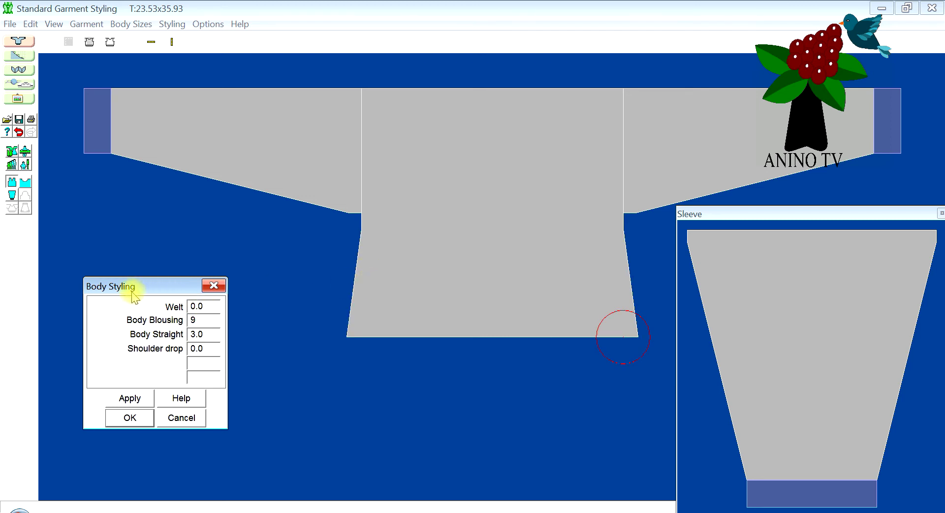
left_click_drag(131, 290, 201, 283)
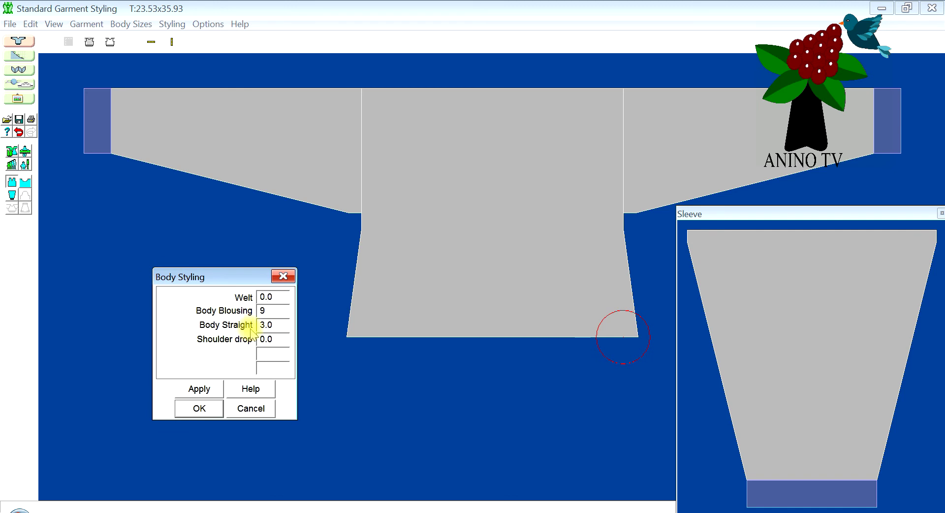
left_click(269, 314)
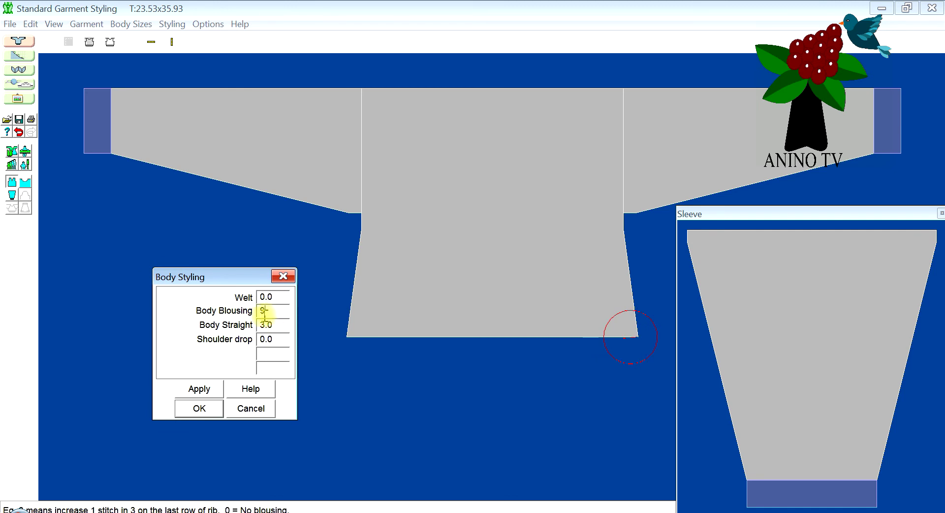
double_click(262, 314)
- Enter body blousing 20, apply it to the sweater and close Body Styling
type("20")
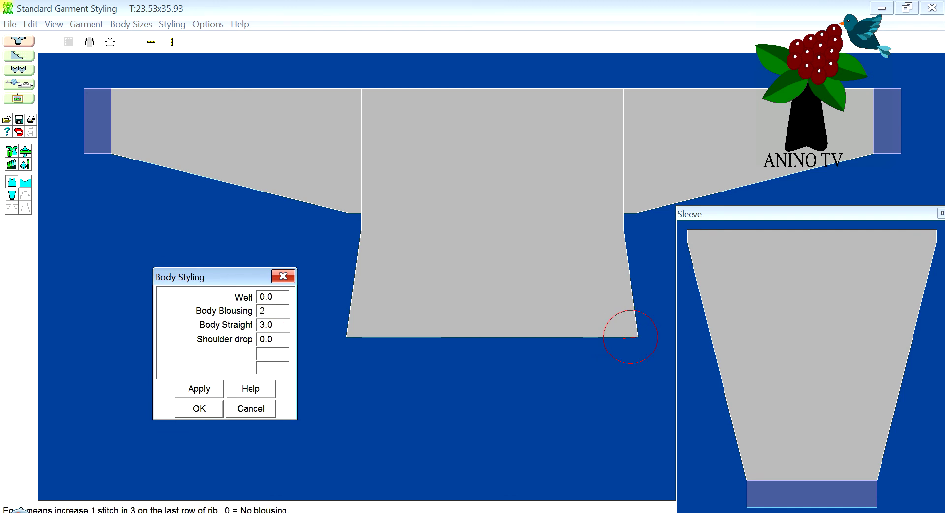
left_click(270, 295)
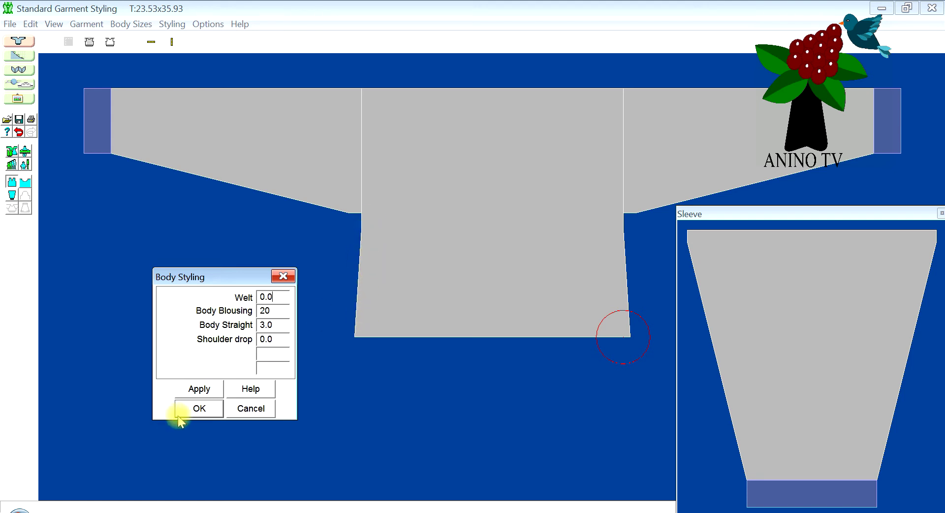
left_click(203, 388)
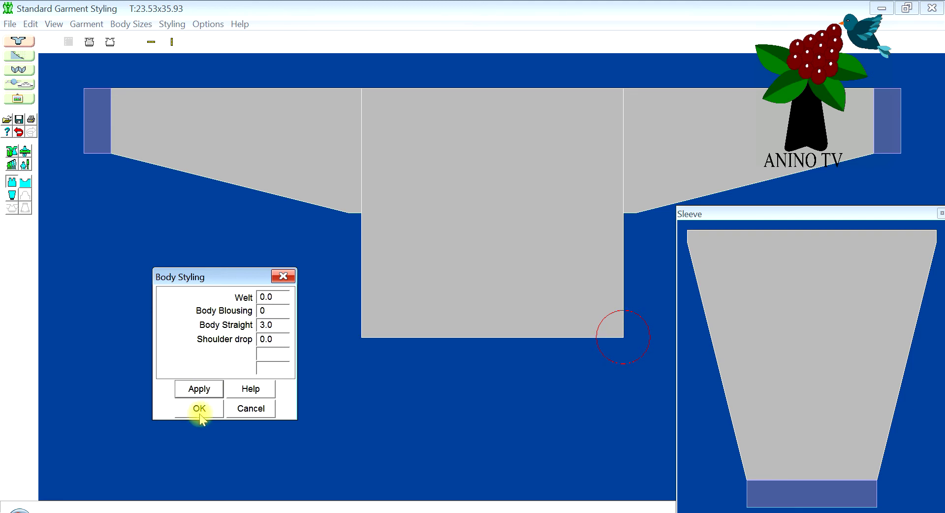
double_click(261, 311)
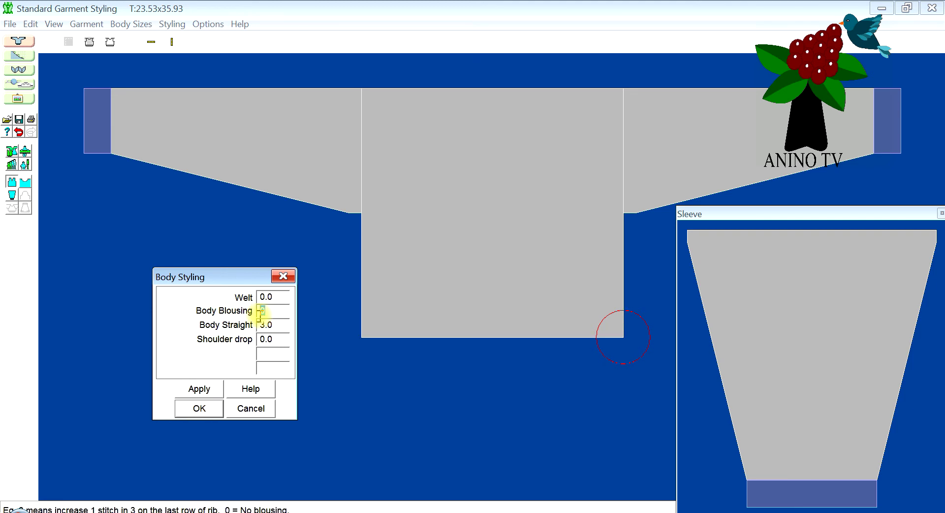
type("20")
left_click(266, 323)
left_click(191, 388)
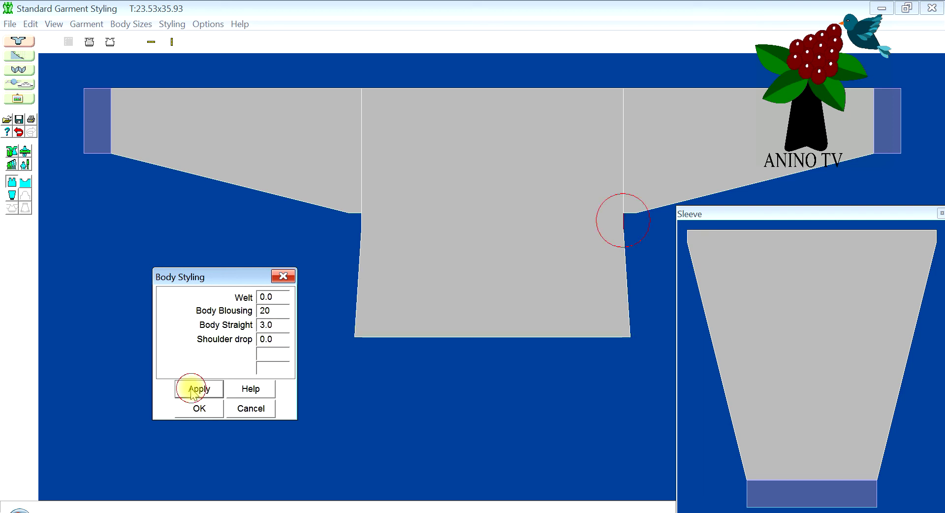
left_click(199, 409)
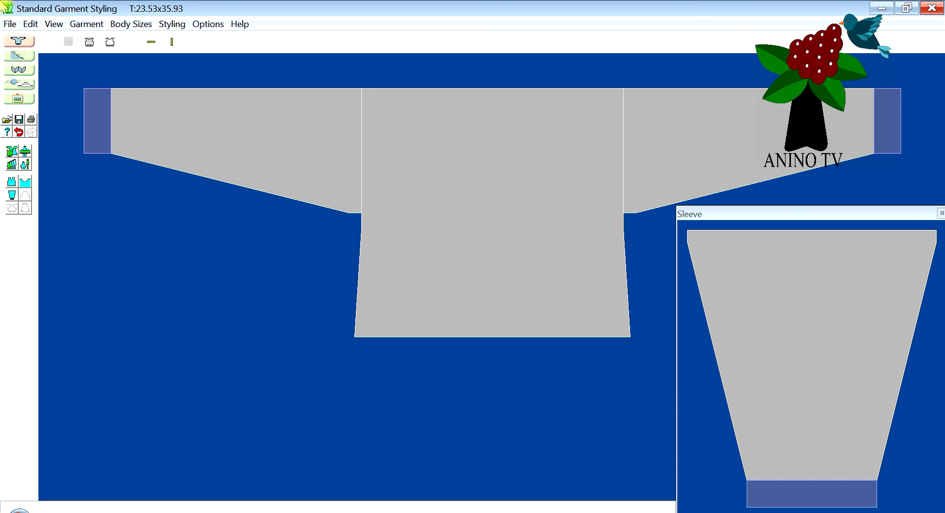
- Start Save As and go to the ANINO folder on the My Book drive
left_click(7, 24)
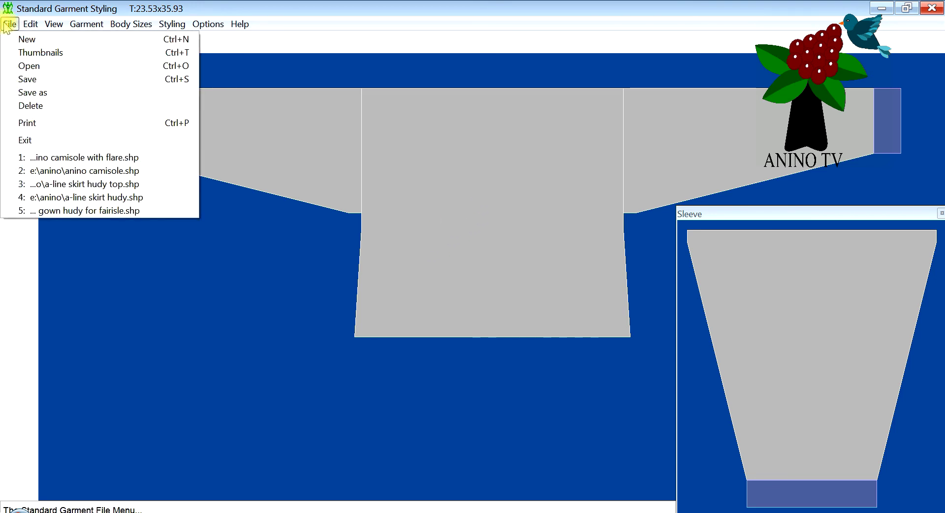
left_click(44, 92)
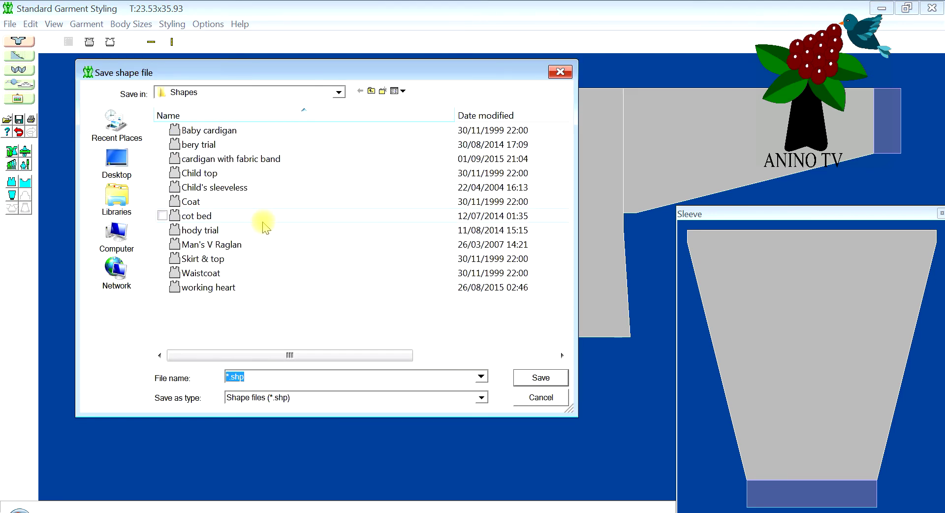
left_click(286, 93)
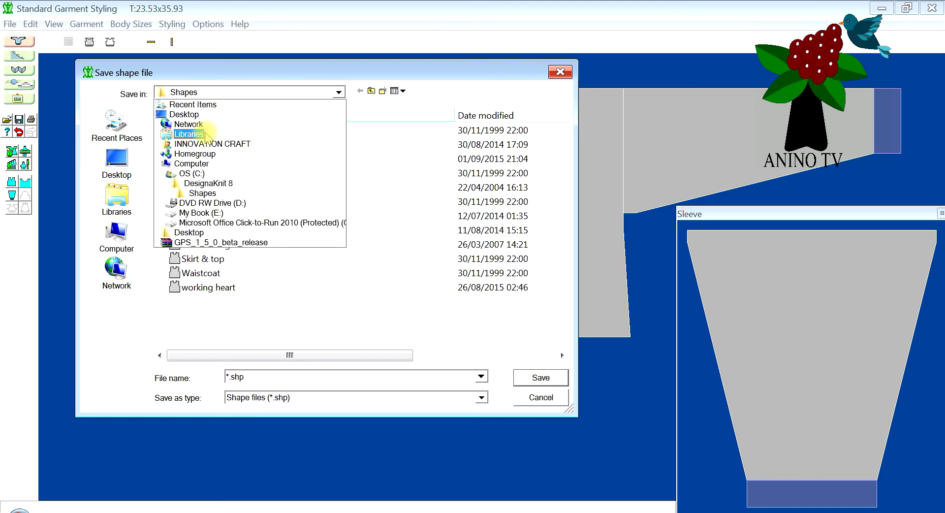
left_click(217, 211)
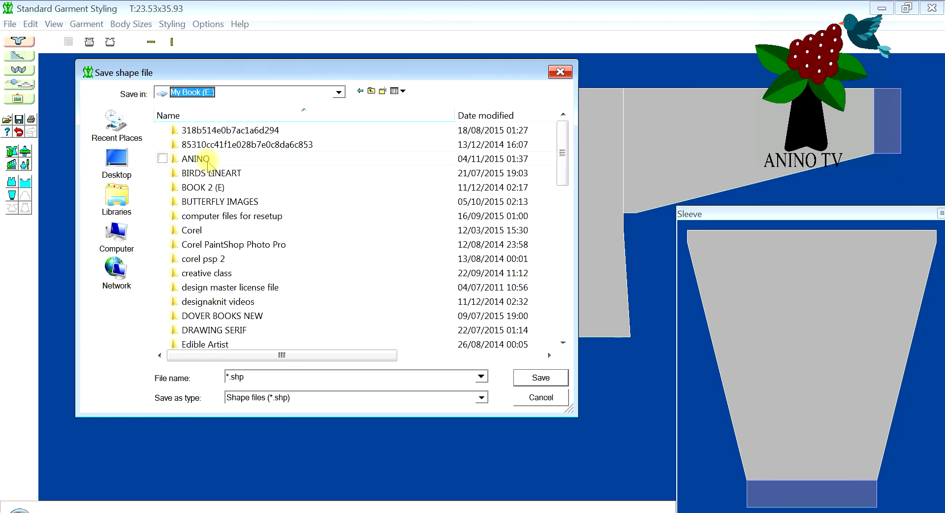
double_click(193, 155)
left_click_drag(561, 205, 564, 303)
- Save the garment as 'anino camisole with flare and band', based on the existing camisole name
left_click(429, 140)
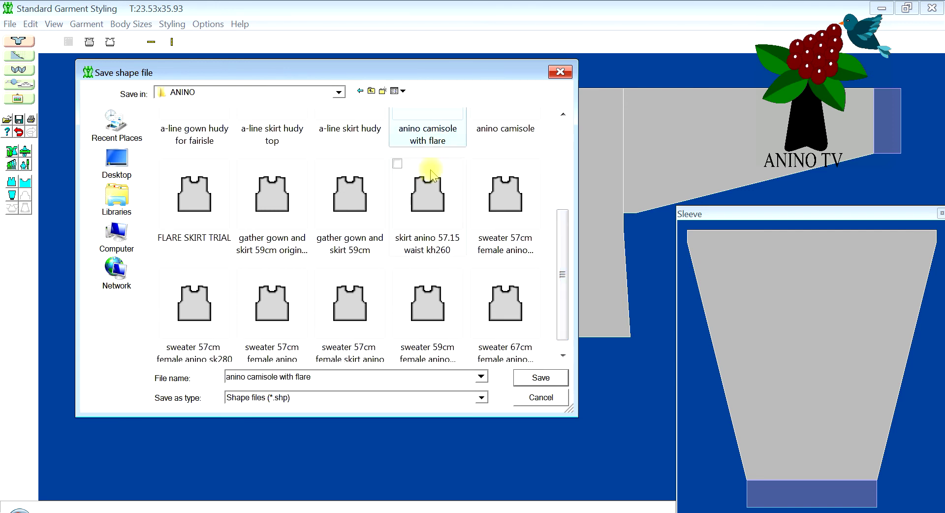
left_click(321, 373)
double_click(321, 375)
left_click(320, 377)
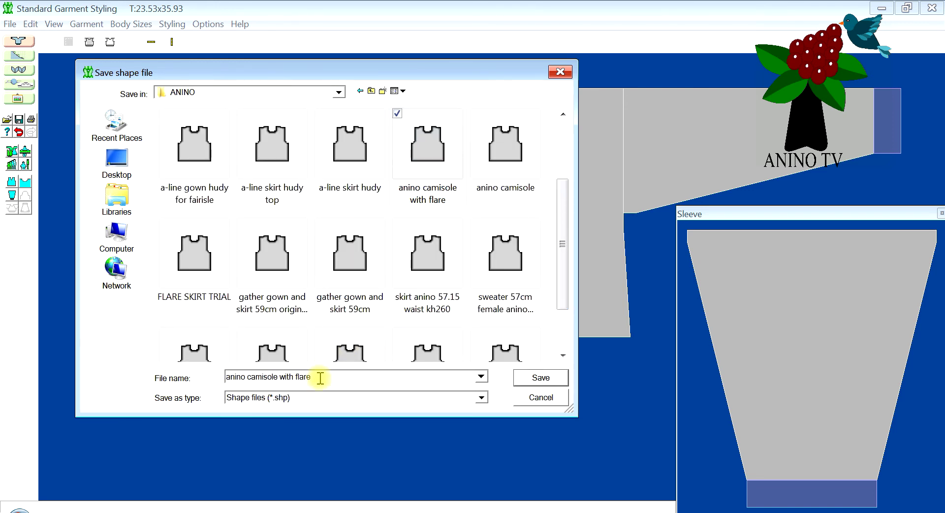
type("2")
type("and band")
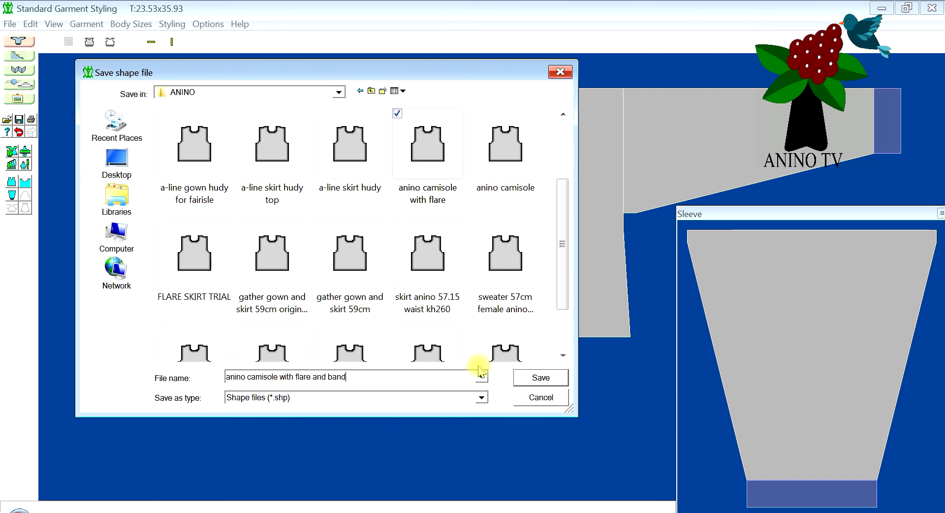
left_click(537, 377)
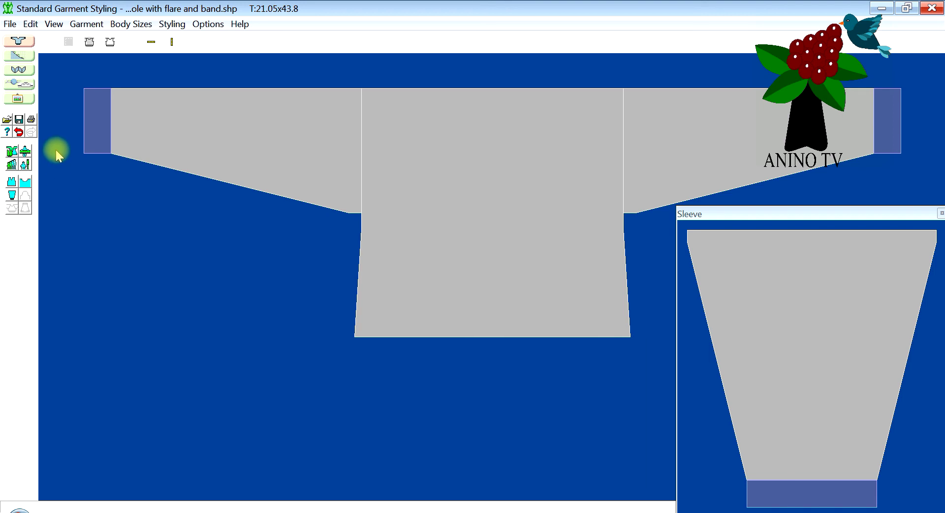
- Choose a Text summary printout of FRONT only, with SLEEVE - LEFT unchecked, and continue to Page Setup
left_click(31, 120)
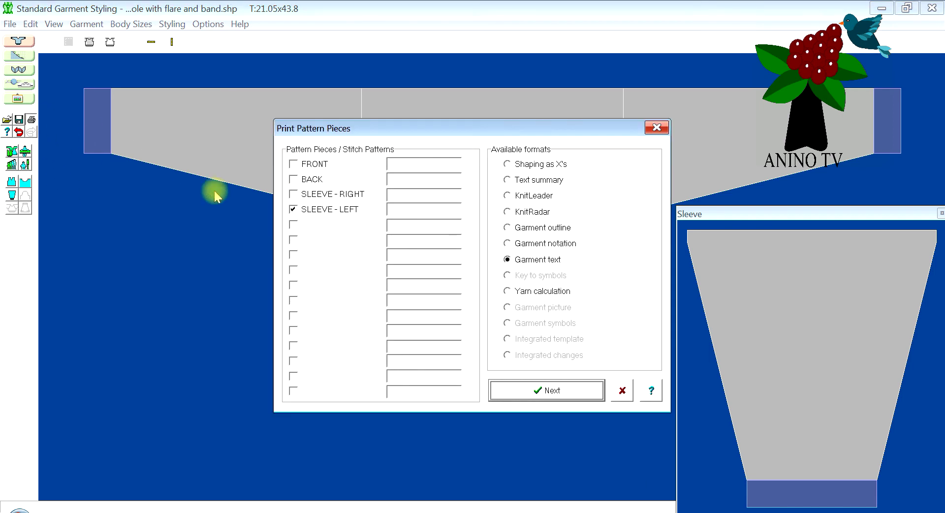
left_click(293, 209)
left_click(293, 164)
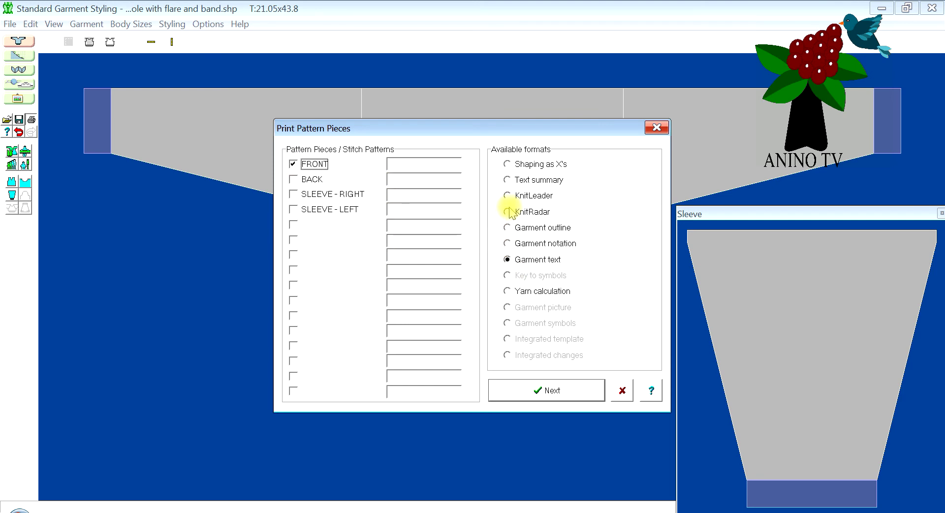
left_click(508, 180)
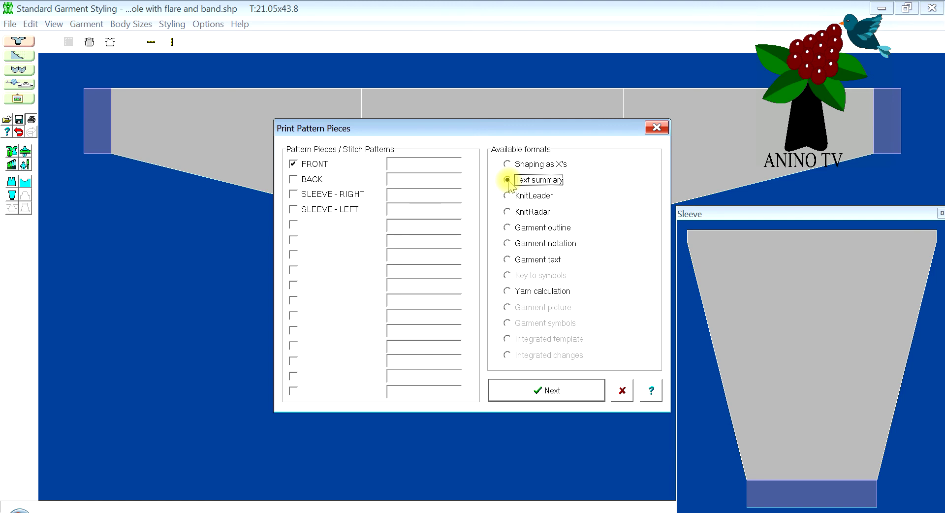
left_click(534, 389)
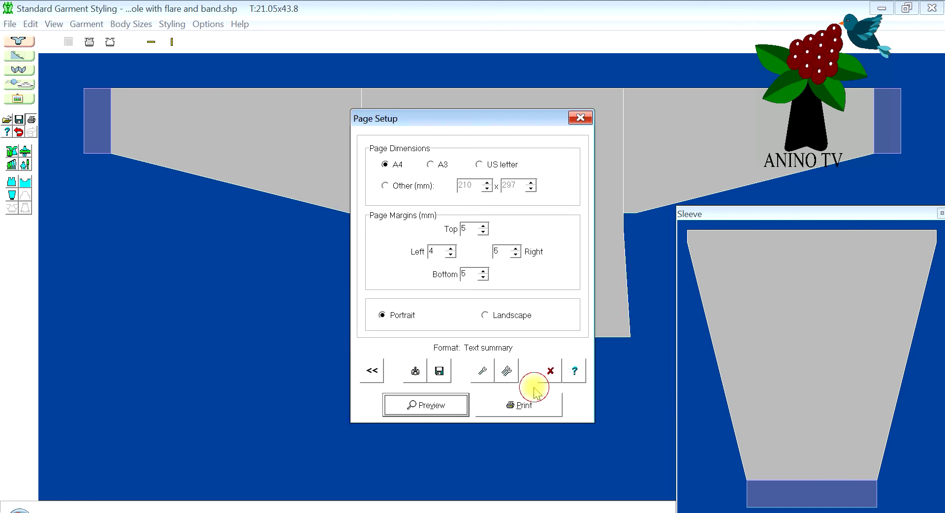
left_click(448, 407)
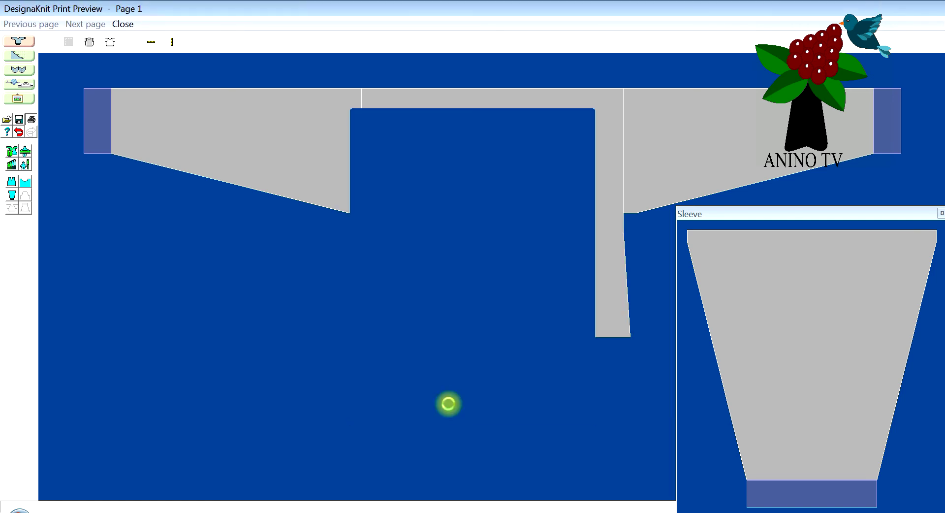
scroll(248, 189, "down", 3)
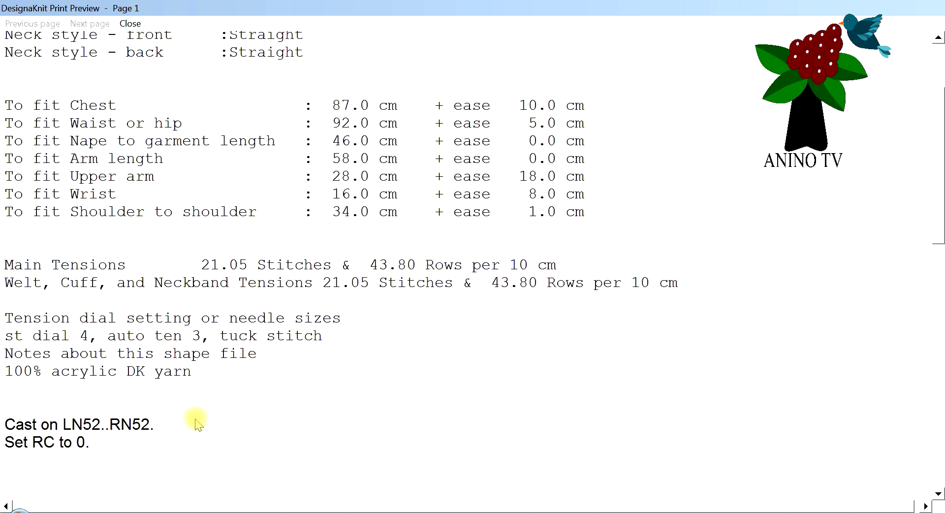
scroll(195, 423, "up", 3)
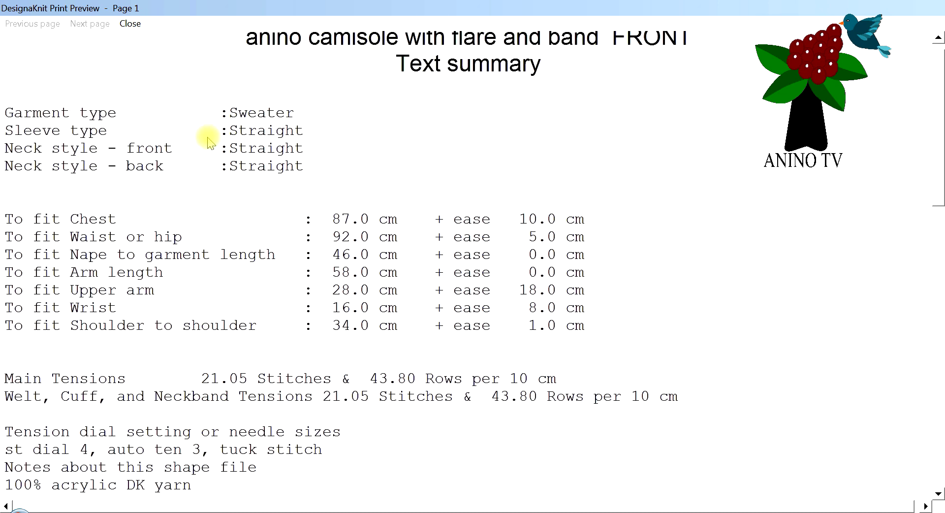
scroll(226, 236, "down", 2)
scroll(225, 284, "up", 3)
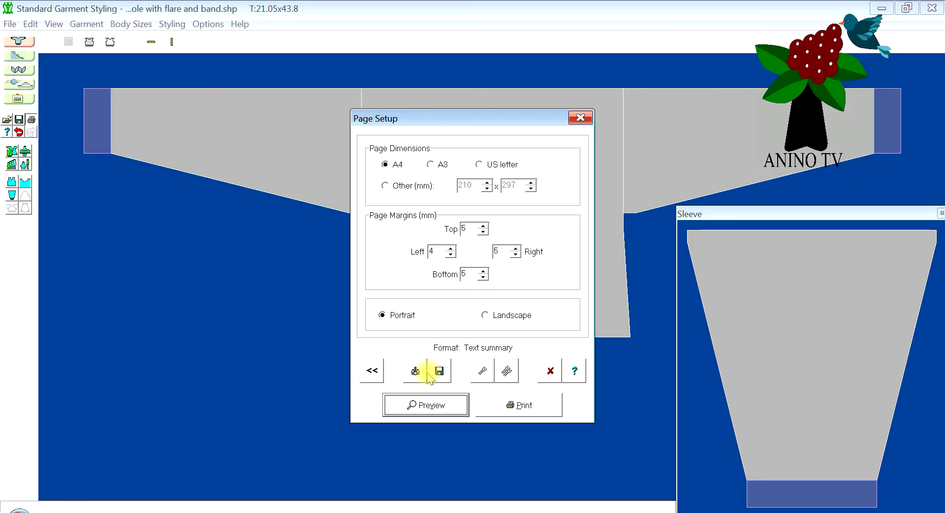
- Send the FRONT text summary to the Brother MFC-J5910DW printer
left_click(512, 403)
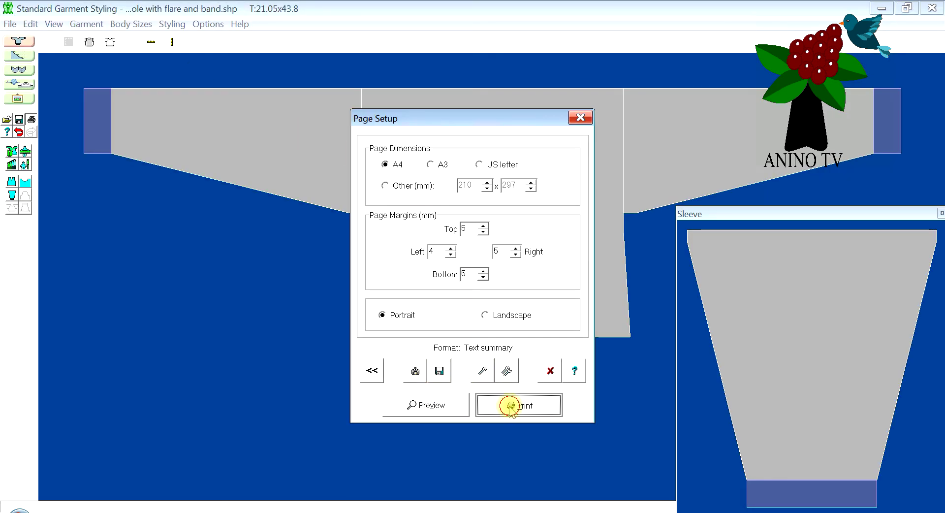
left_click(531, 142)
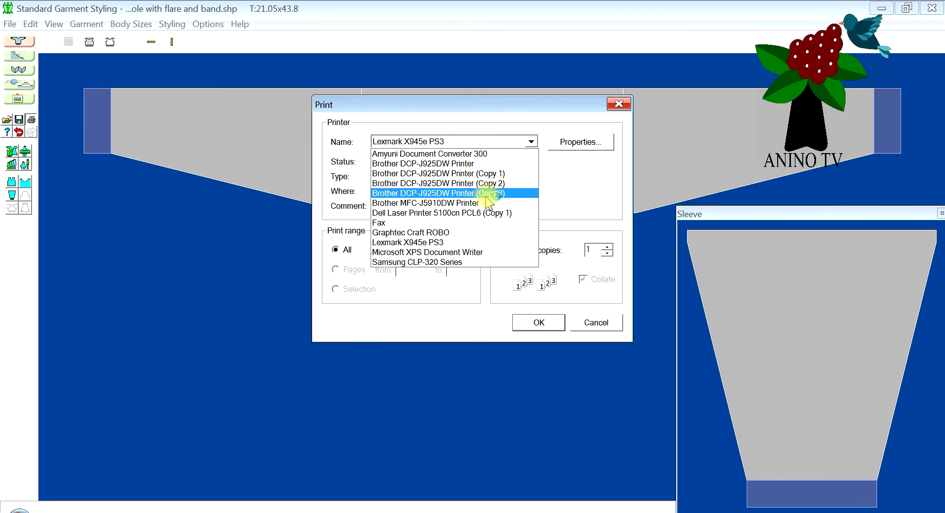
left_click(477, 203)
left_click(540, 322)
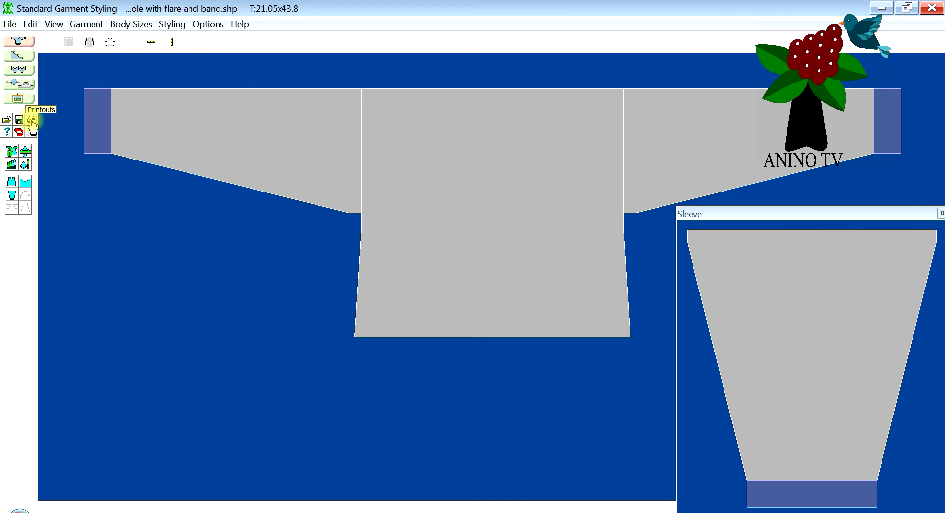
- Select a Garment text printout of FRONT only, with SLEEVE - LEFT unchecked, and request its preview
left_click(31, 120)
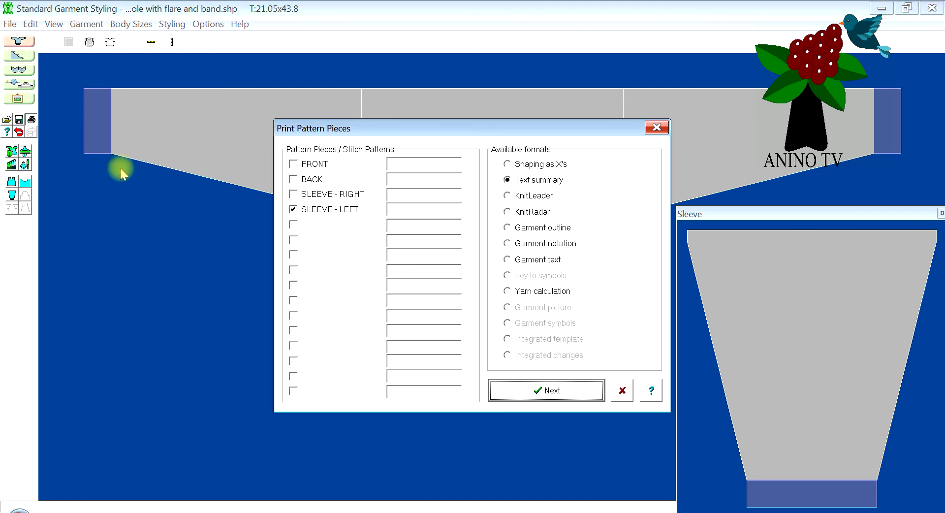
left_click(293, 209)
left_click(292, 164)
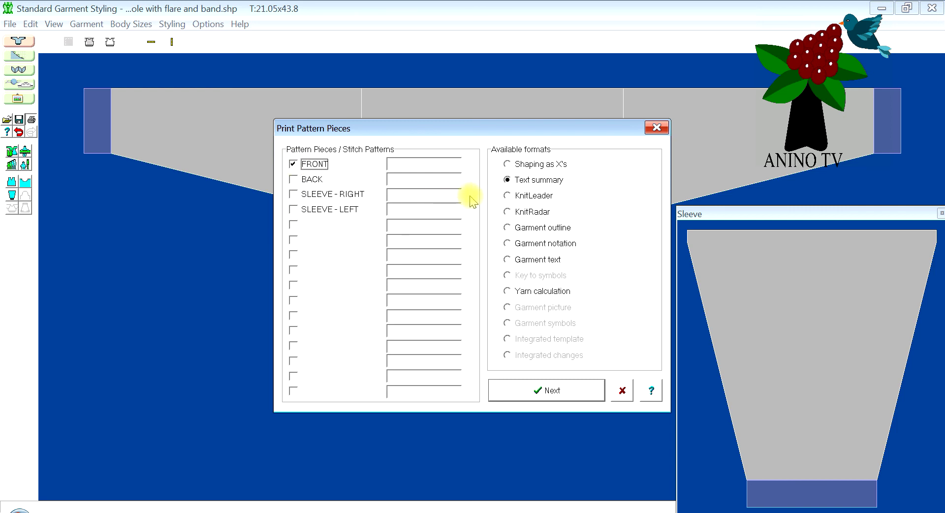
left_click(507, 261)
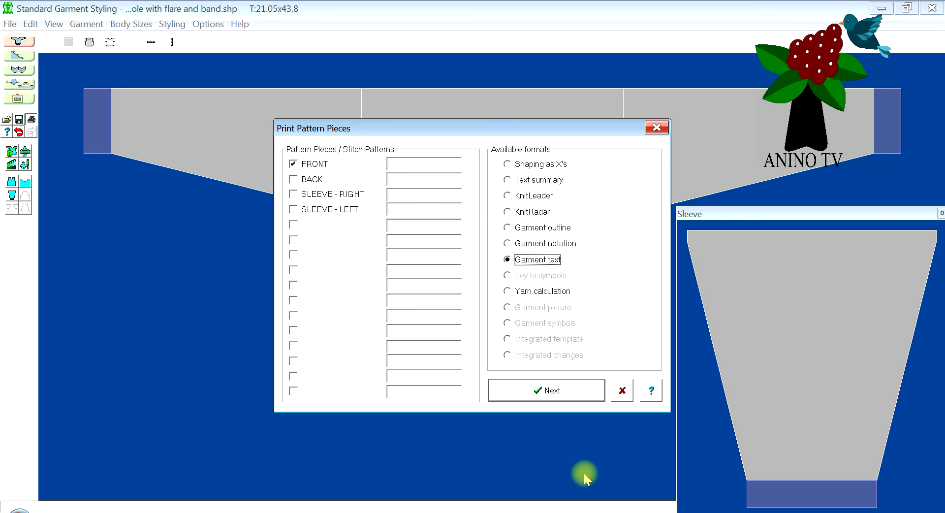
left_click(552, 394)
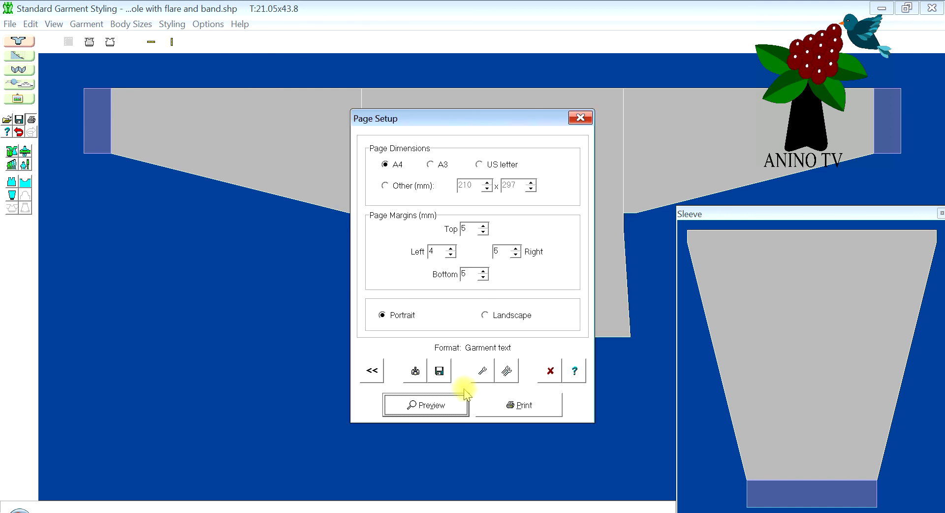
left_click(426, 405)
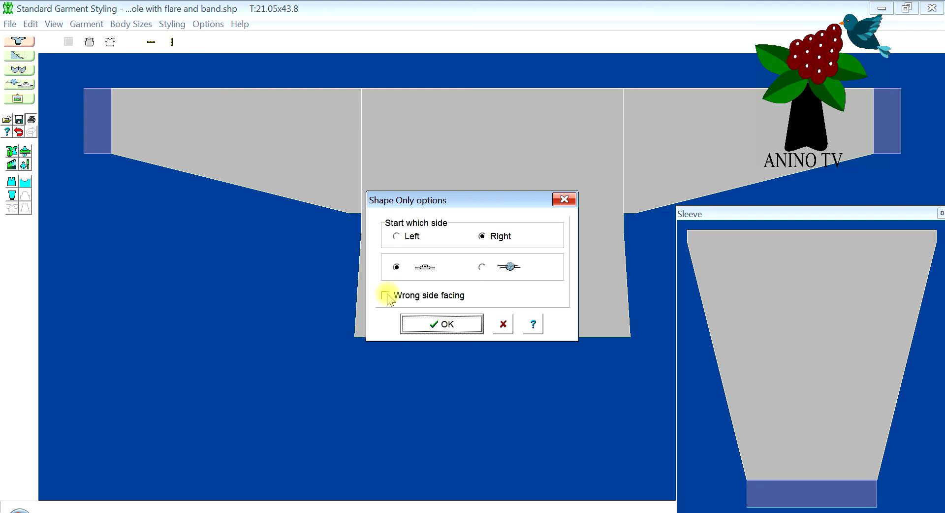
- Accept the Shape Only options to show the FRONT garment text preview
left_click(436, 324)
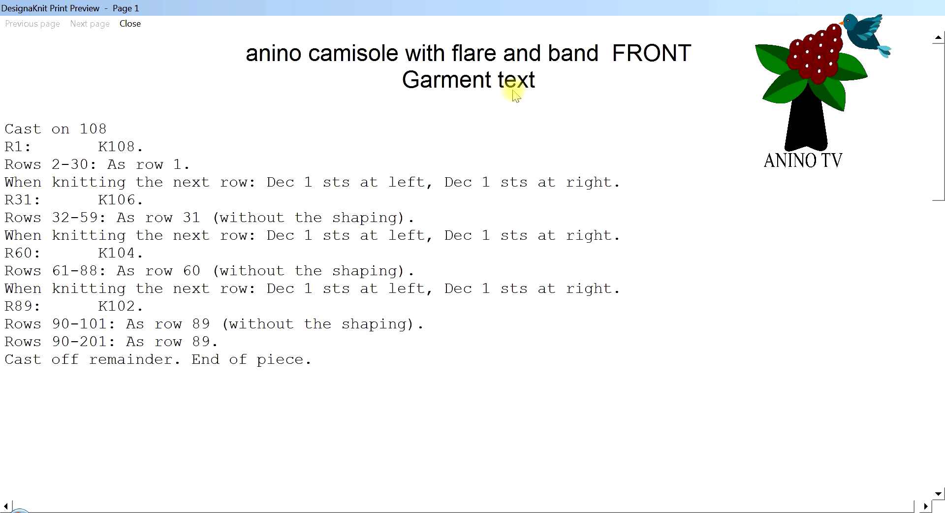
- Close the preview and print one copy of the FRONT garment text
left_click(138, 24)
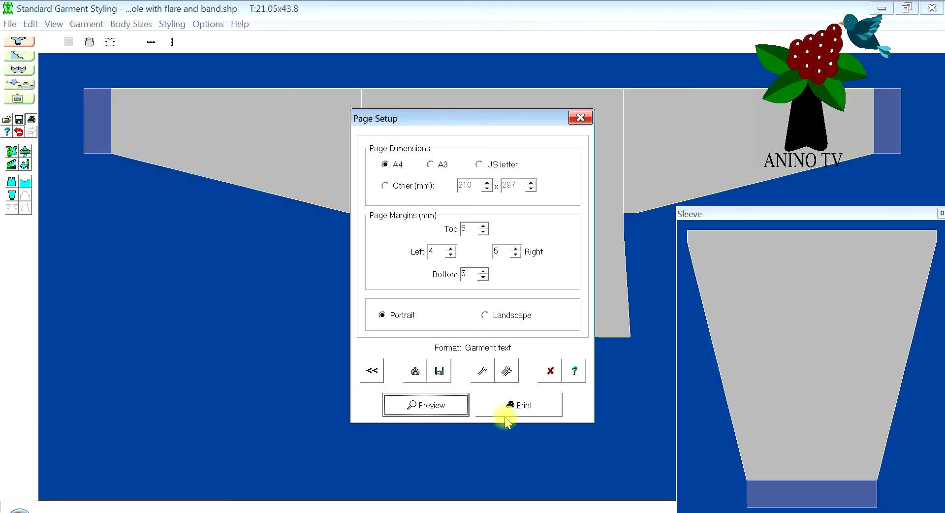
left_click(514, 403)
left_click(447, 324)
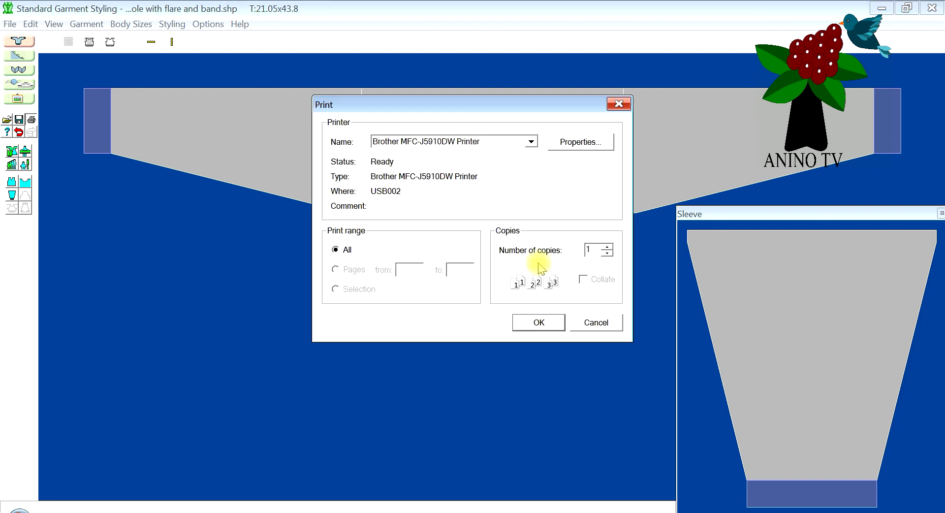
left_click(528, 316)
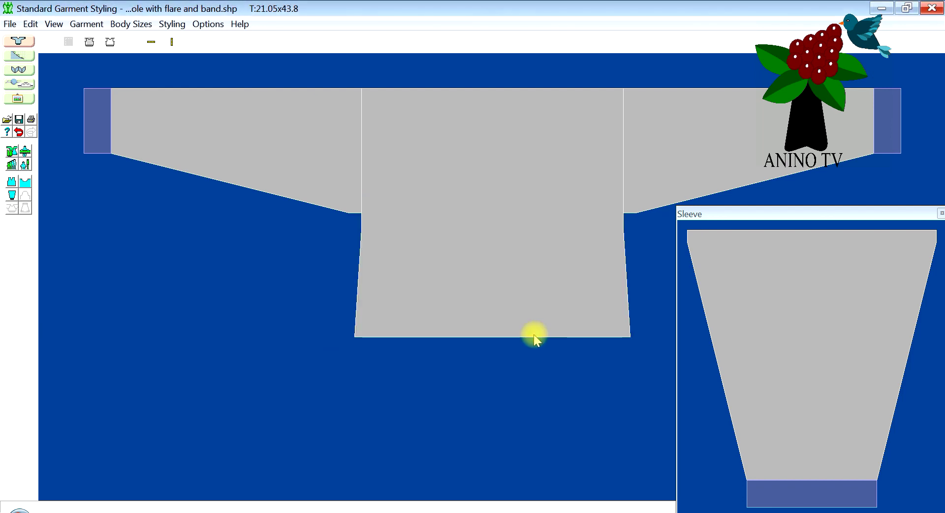